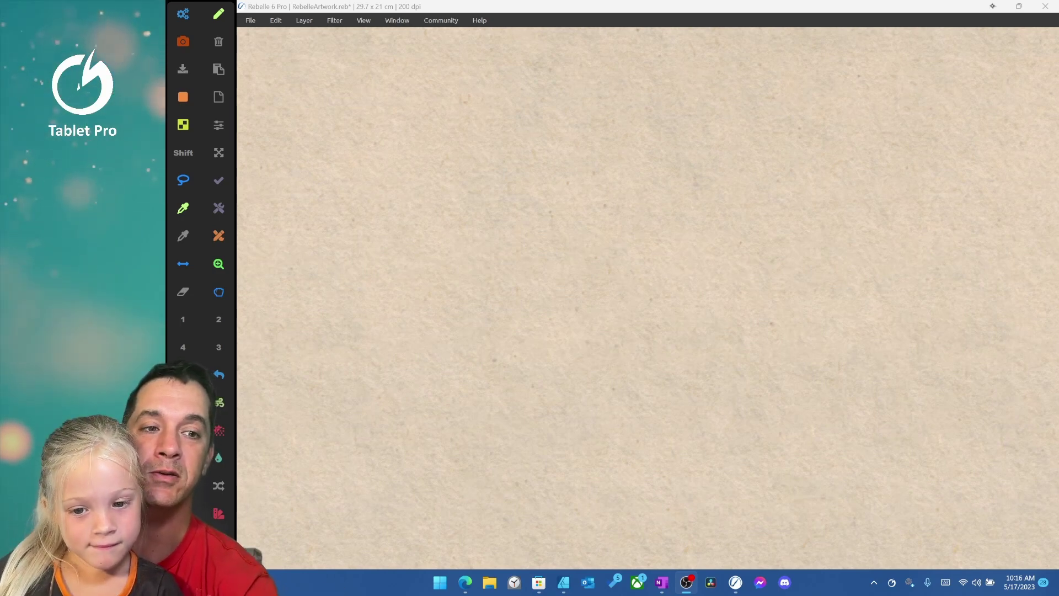
- Paint a red zigzag test stroke and a thicker red stroke below it
right_click(620, 228)
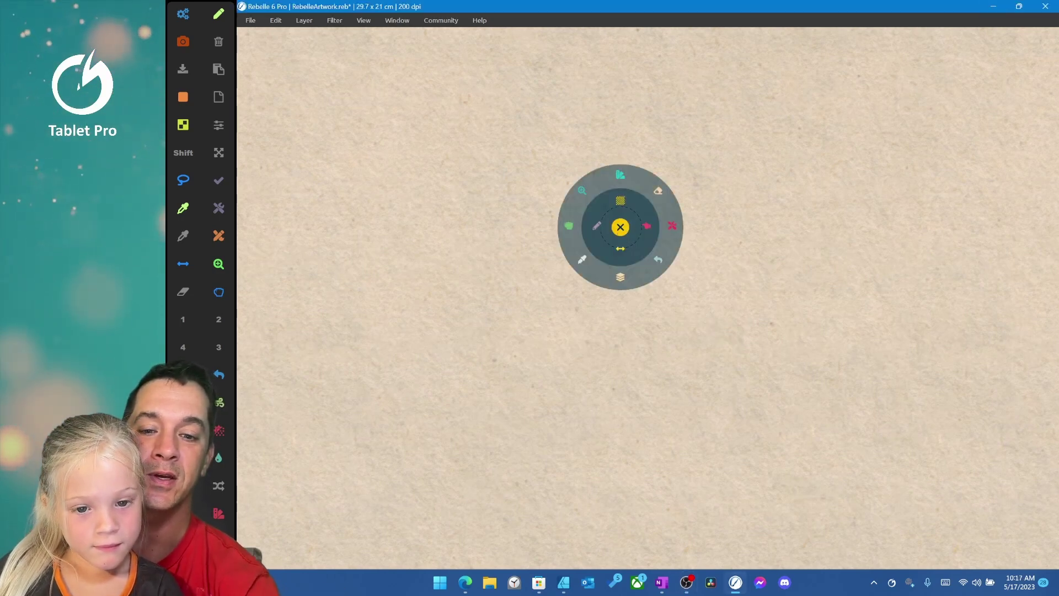
click(620, 228)
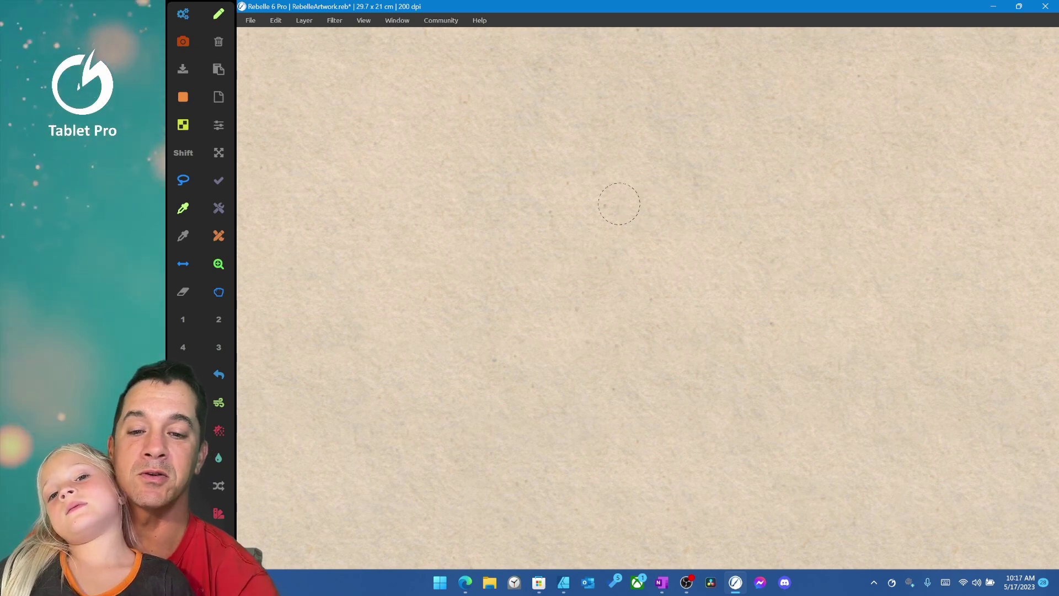
right_click(620, 234)
click(619, 233)
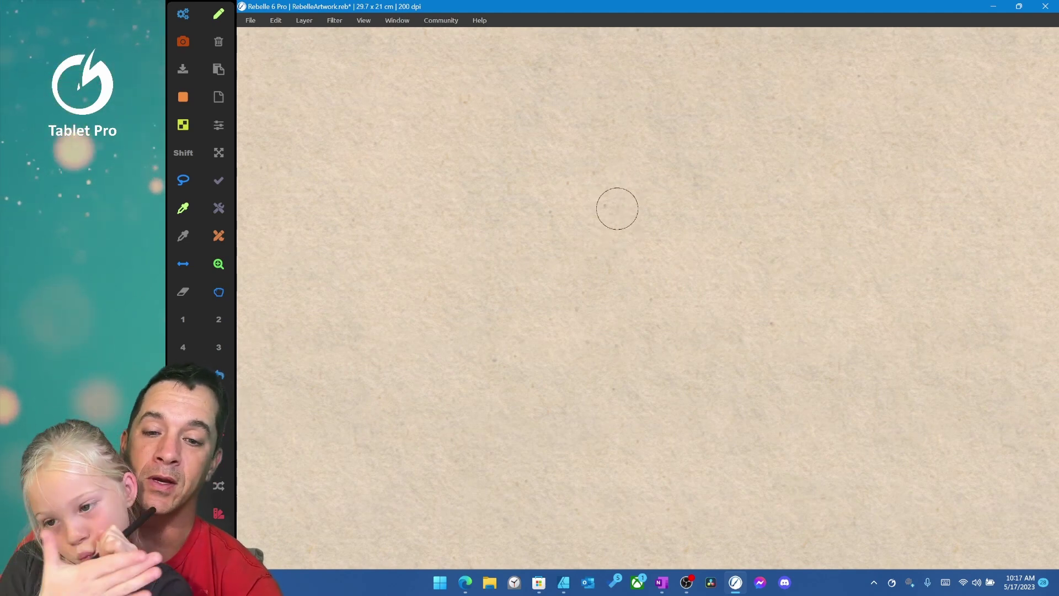
mouse_move(551, 287)
mouse_down()
mouse_move(631, 203)
mouse_move(644, 207)
mouse_move(634, 284)
mouse_move(691, 244)
mouse_up()
right_click(703, 258)
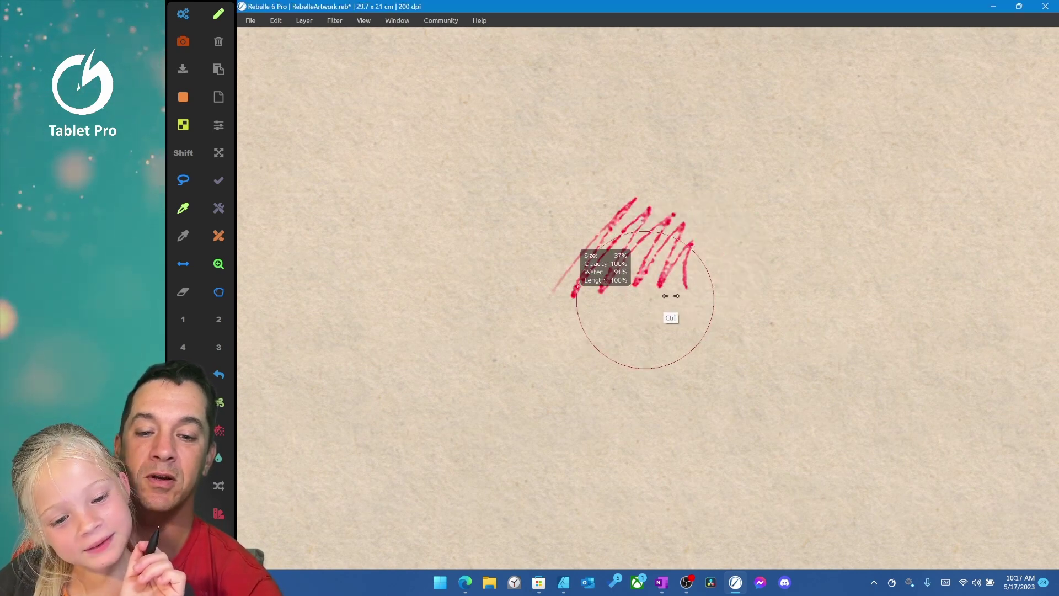
mouse_move(551, 340)
mouse_down()
mouse_move(653, 335)
mouse_move(769, 295)
mouse_move(798, 269)
mouse_up()
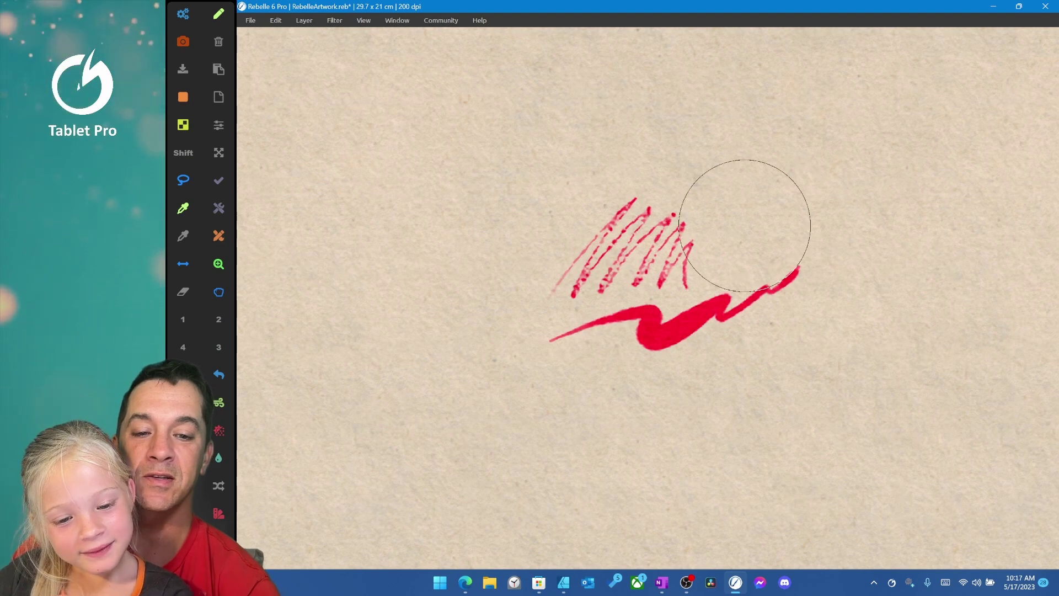
- Dry the red paint, erase most of the thick blob, and brush a yellow patch over it
right_click(741, 225)
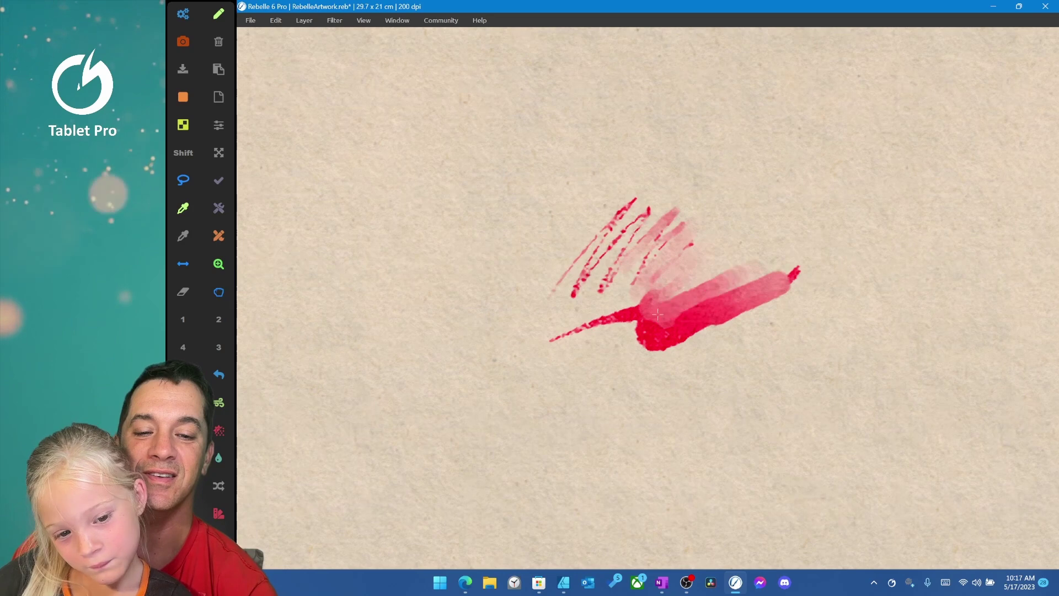
right_click(709, 267)
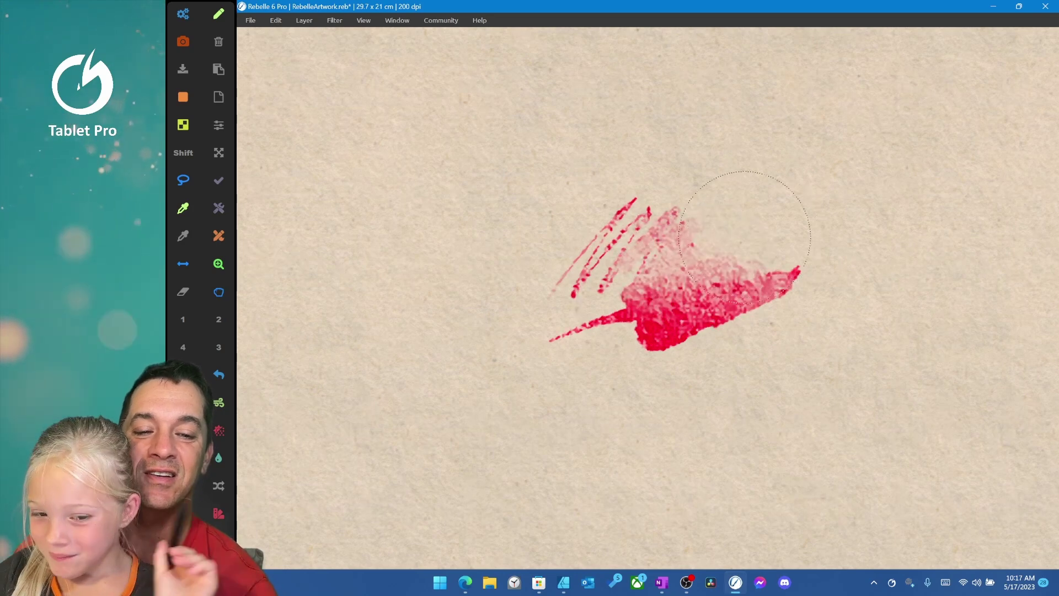
drag(745, 232, 711, 297)
right_click(693, 287)
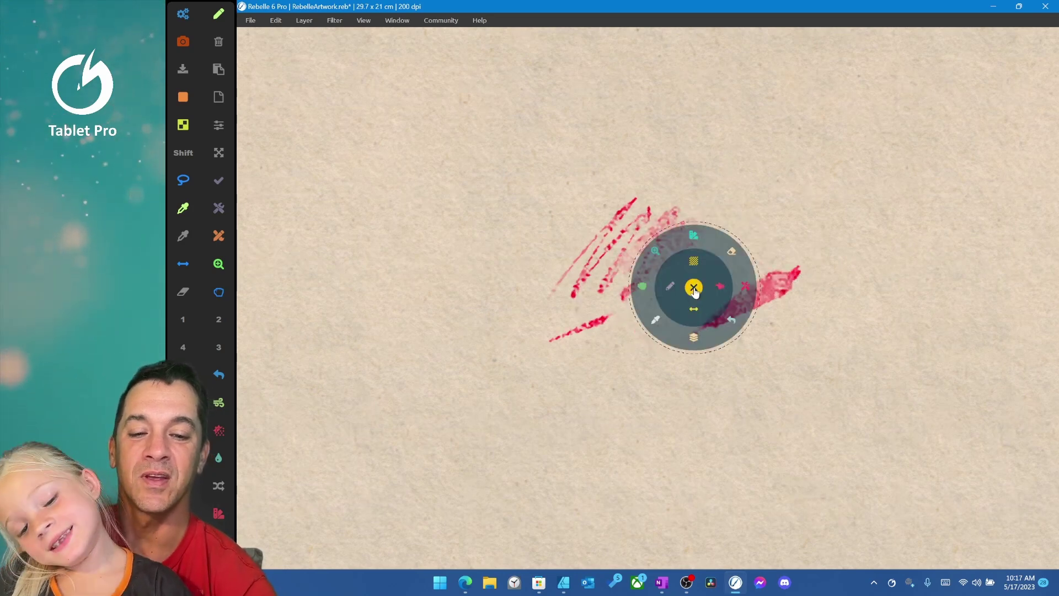
click(720, 287)
click(681, 234)
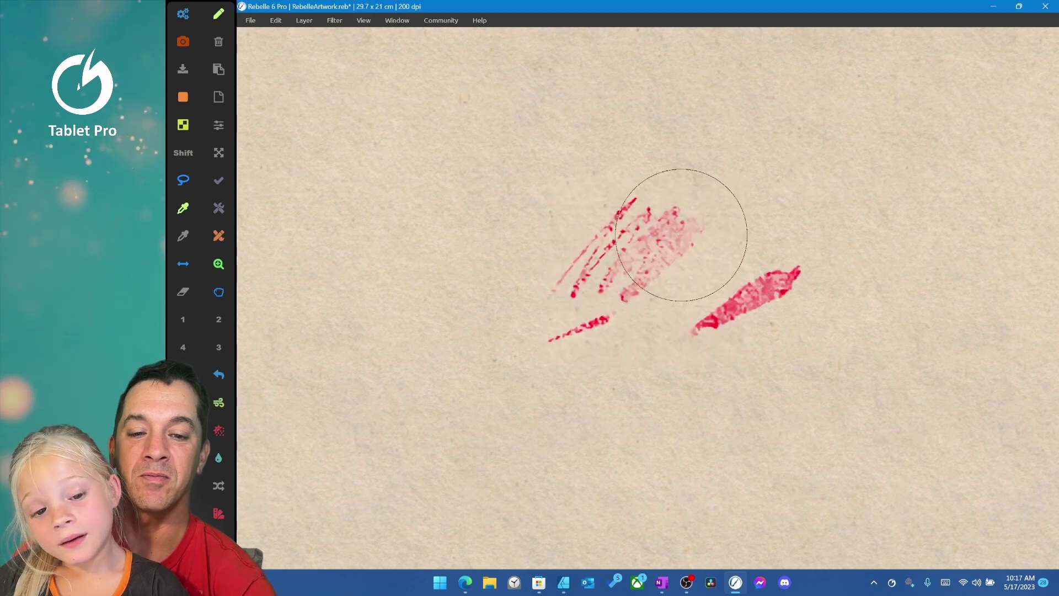
drag(626, 288, 704, 286)
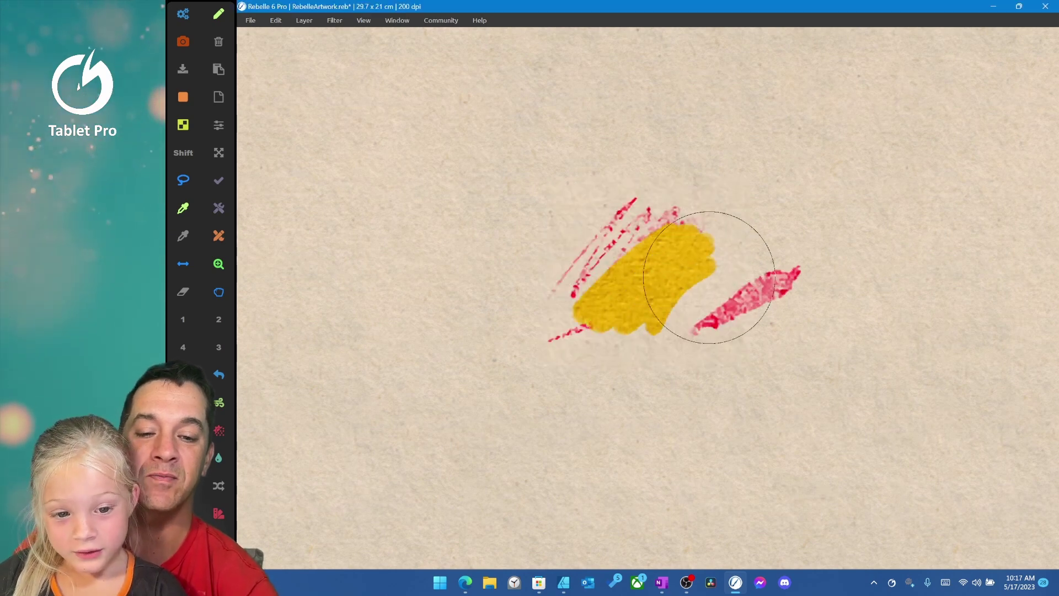
- Switch the paint colour to Cobalt Turquoise from the colour list
right_click(704, 286)
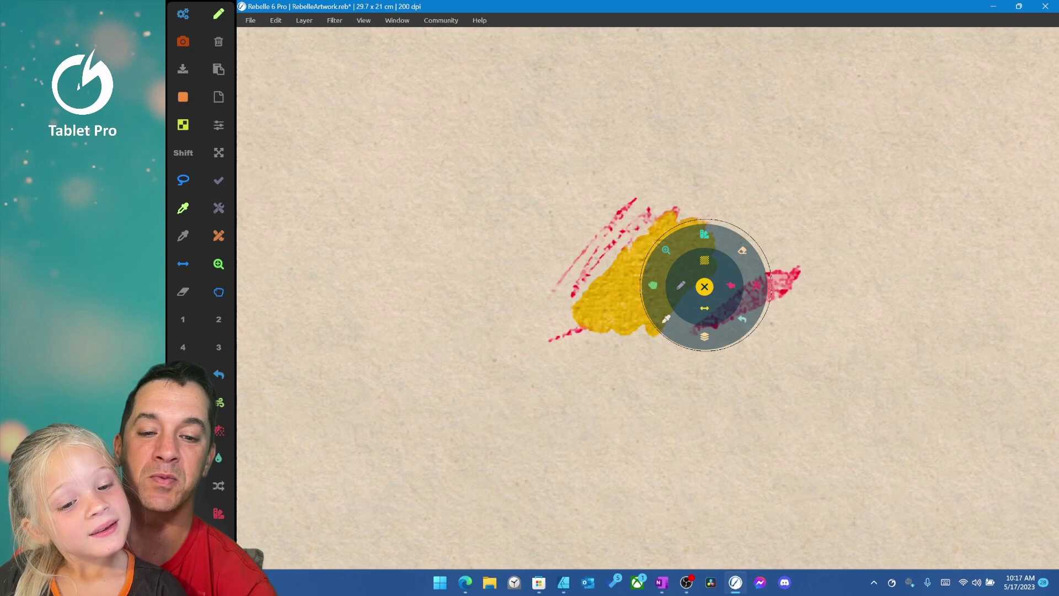
click(704, 286)
click(555, 287)
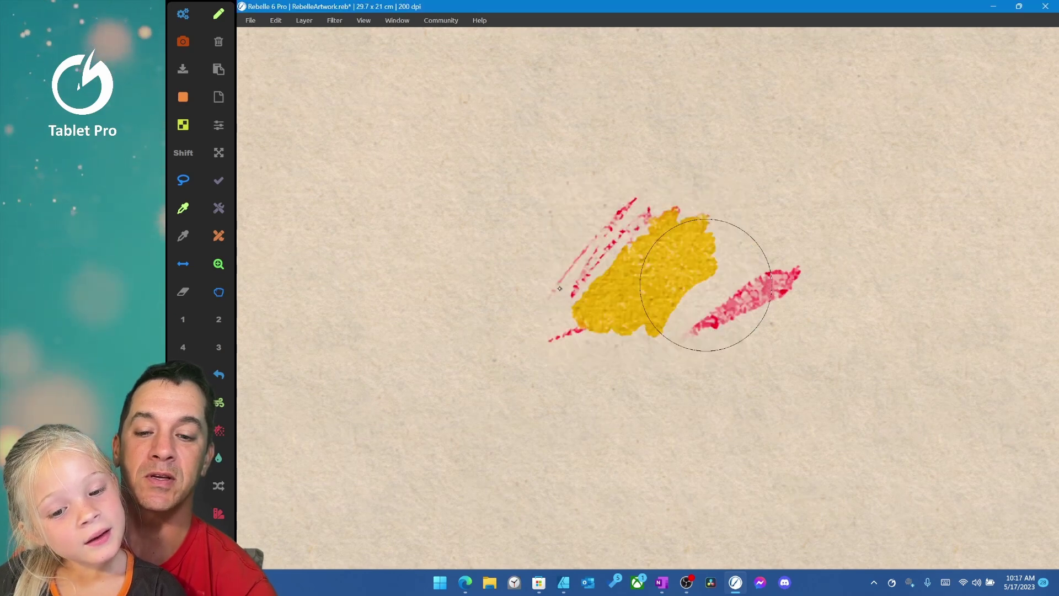
- Paint a teal arched cap above the yellow, then a dark blue band across its top
mouse_move(703, 237)
mouse_down()
mouse_move(697, 217)
mouse_move(562, 257)
mouse_up()
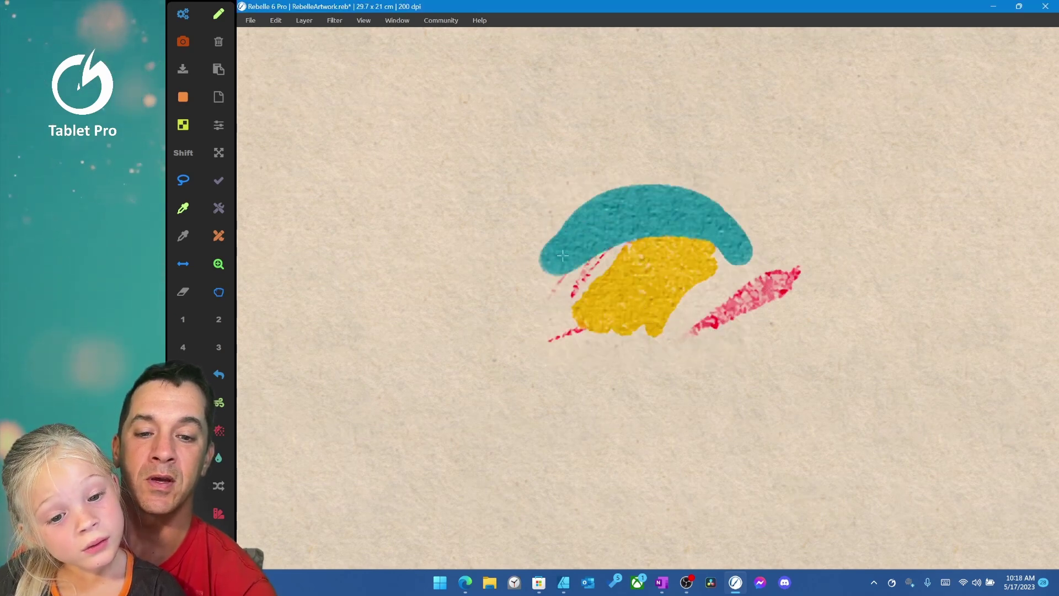
right_click(681, 266)
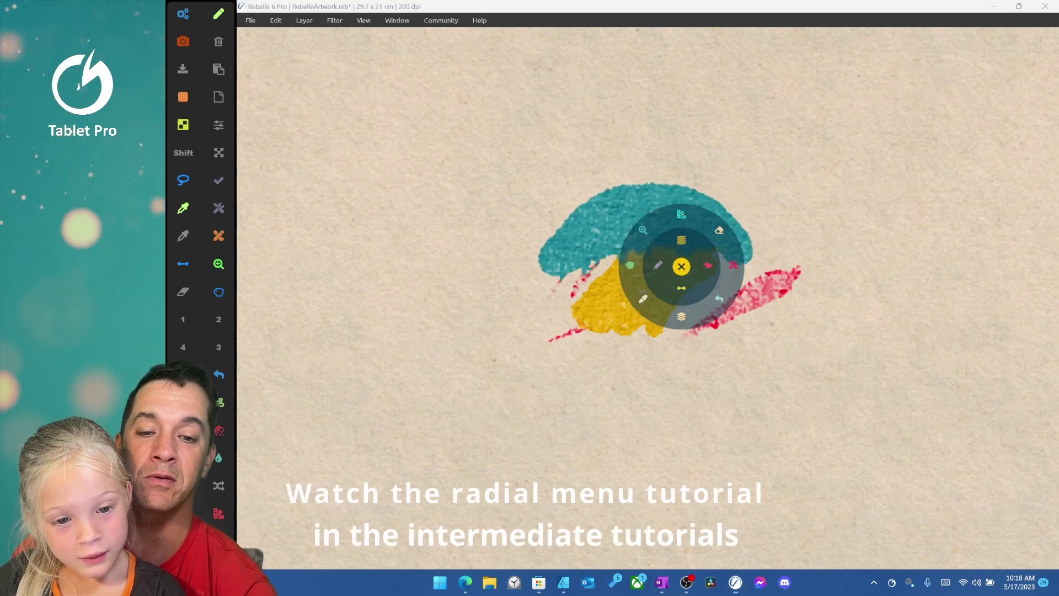
click(691, 218)
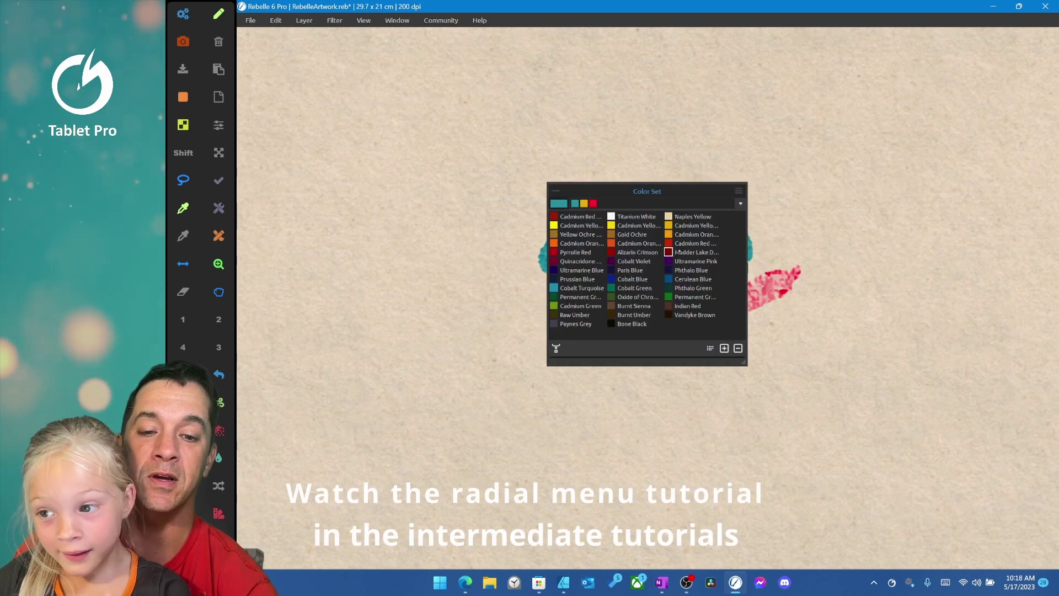
click(669, 252)
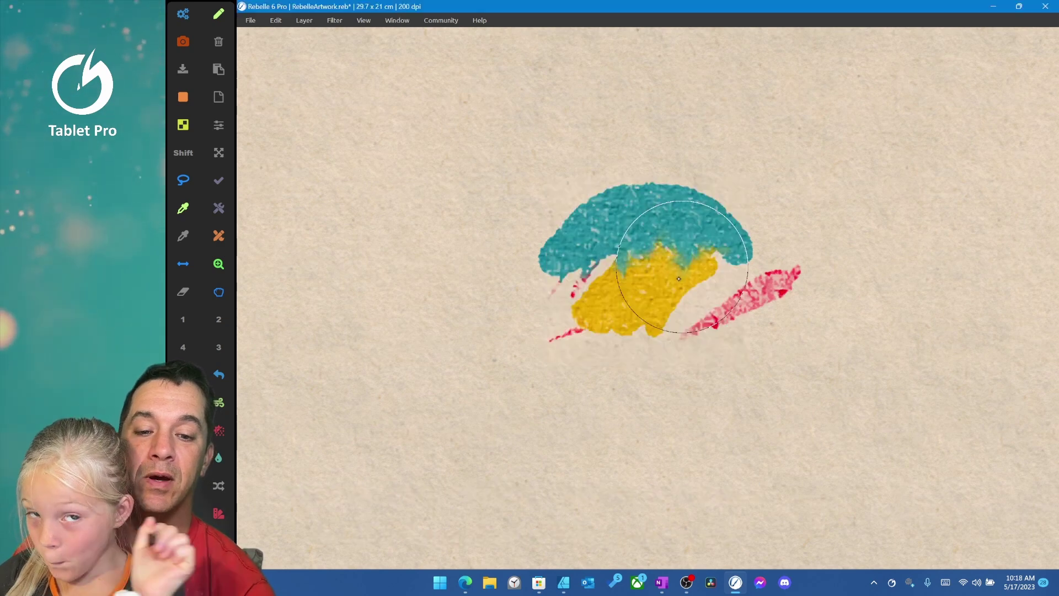
drag(733, 227, 592, 198)
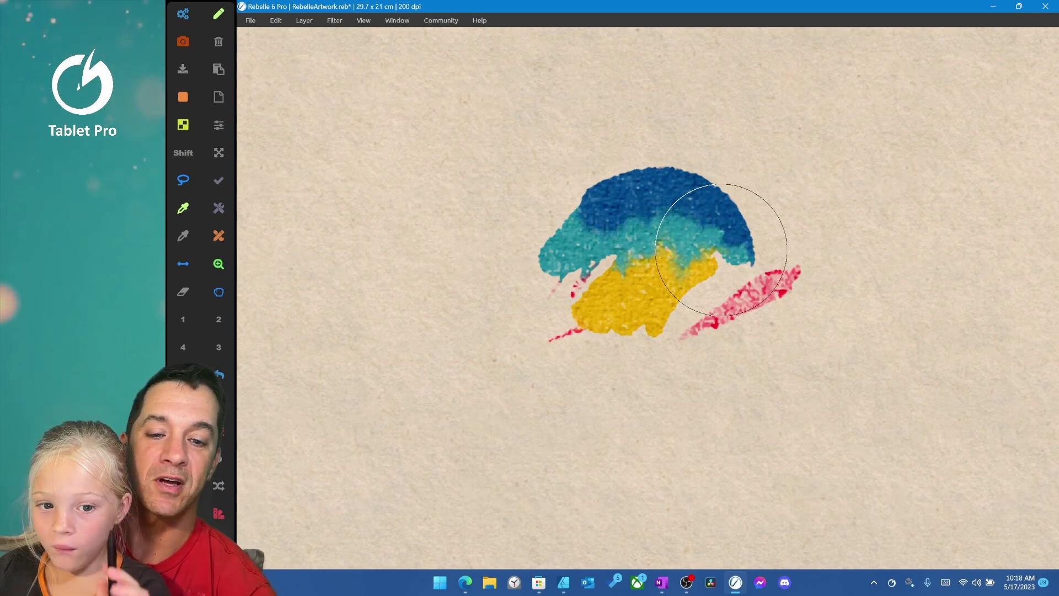
- Blend a grey-blue stroke leftward across the yellow, then pan and zoom onto the cap
right_click(625, 333)
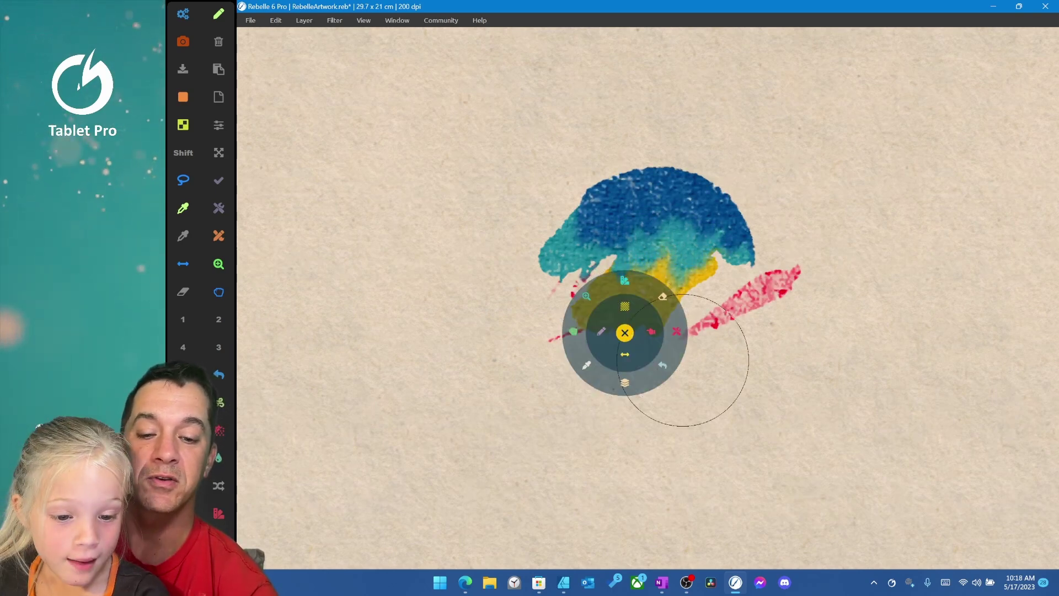
click(682, 360)
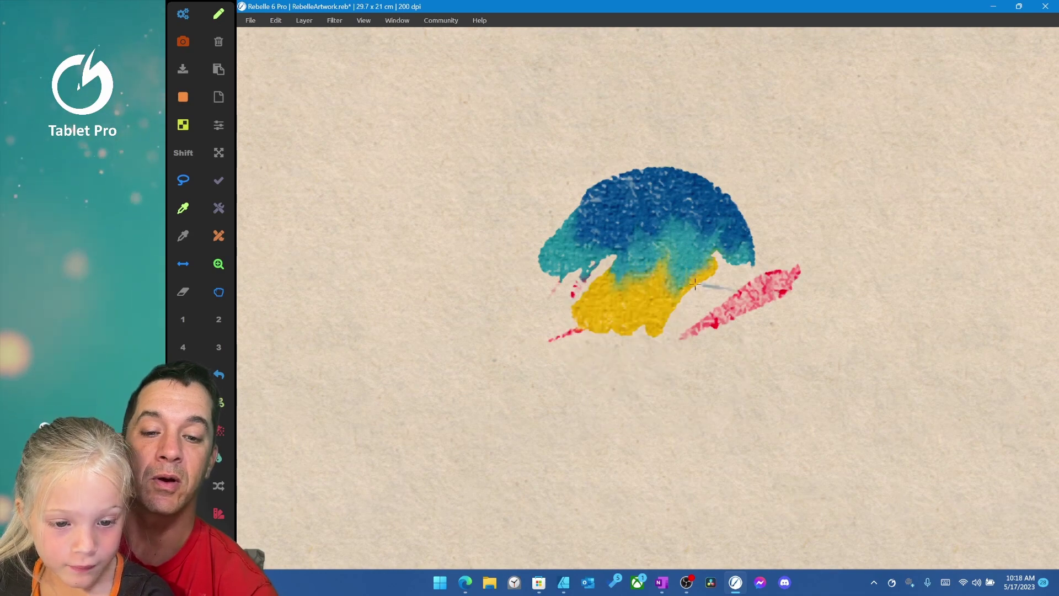
drag(695, 284, 573, 279)
right_click(657, 284)
click(657, 284)
mouse_move(661, 267)
mouse_down()
mouse_move(580, 267)
mouse_move(631, 269)
mouse_up()
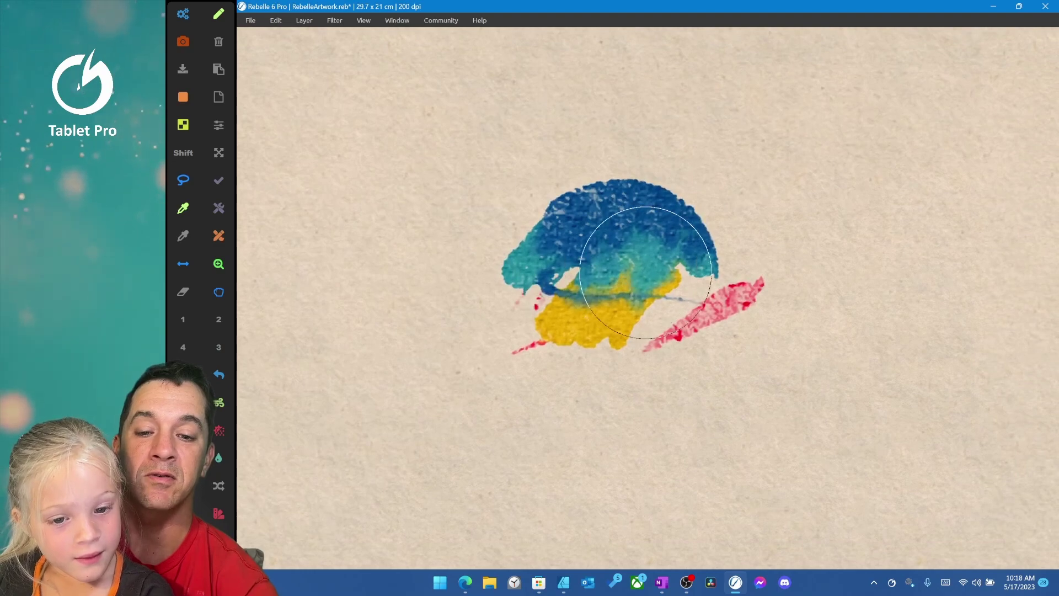
right_click(637, 267)
click(638, 267)
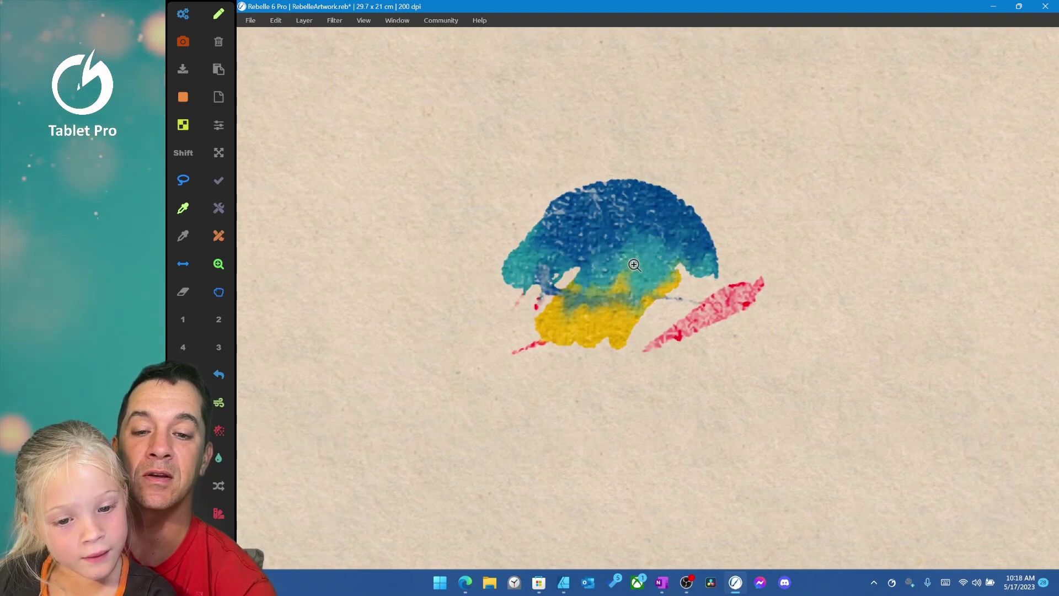
mouse_move(638, 266)
mouse_down()
mouse_move(709, 263)
mouse_move(605, 258)
mouse_move(710, 254)
mouse_move(637, 261)
mouse_up()
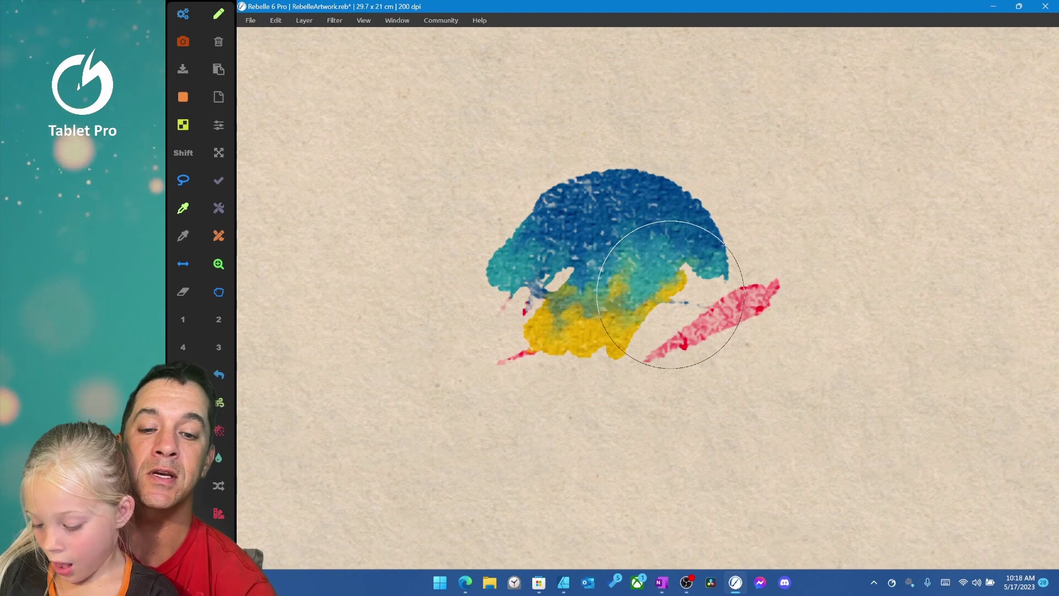
- Pause the tablet shortcuts and set the Smudge & Liquify tool to Liquify - Push
right_click(671, 297)
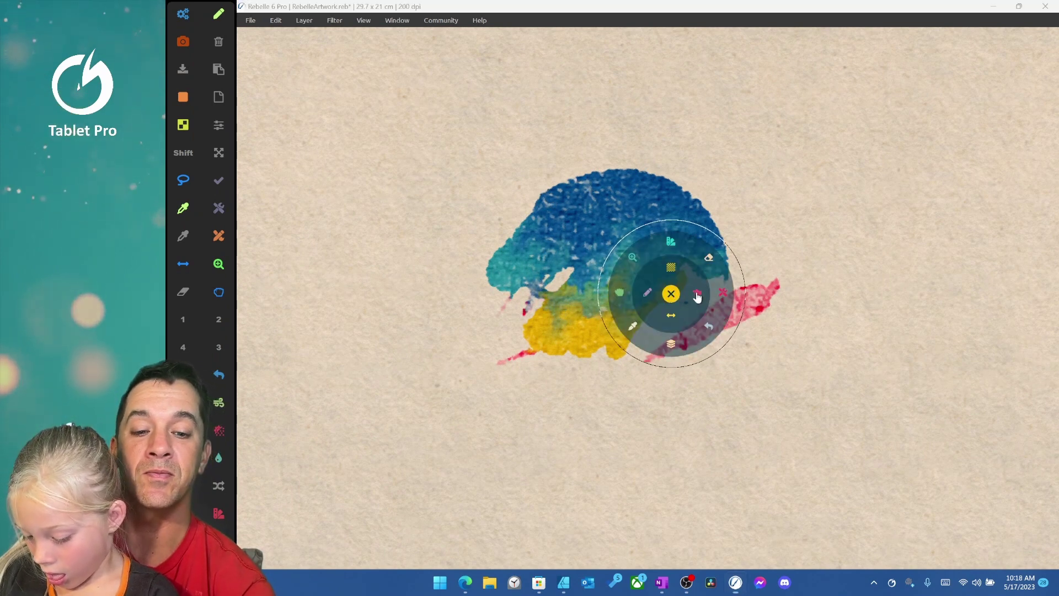
click(697, 292)
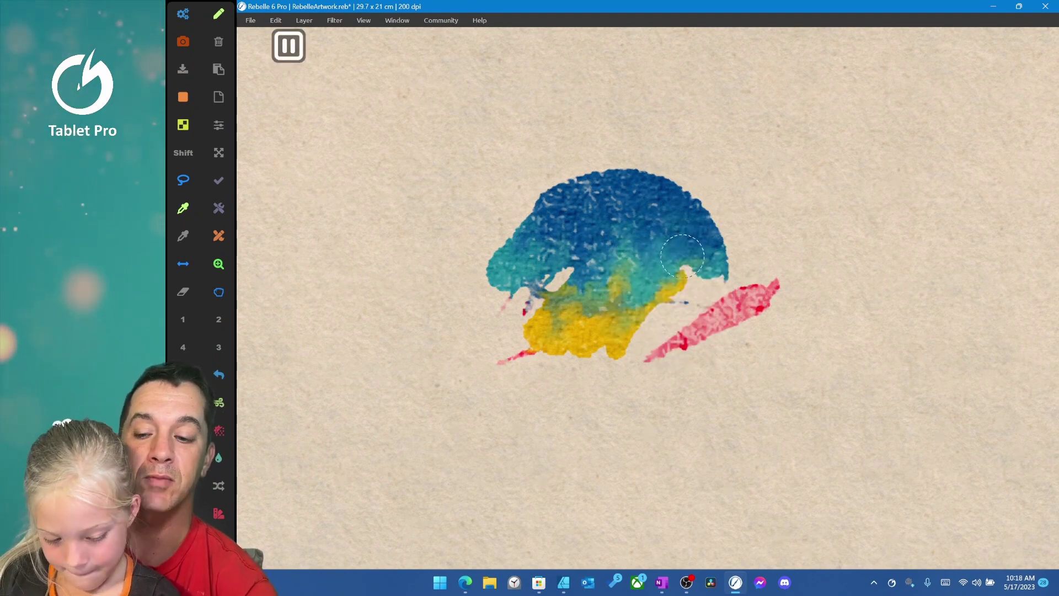
key(Tab)
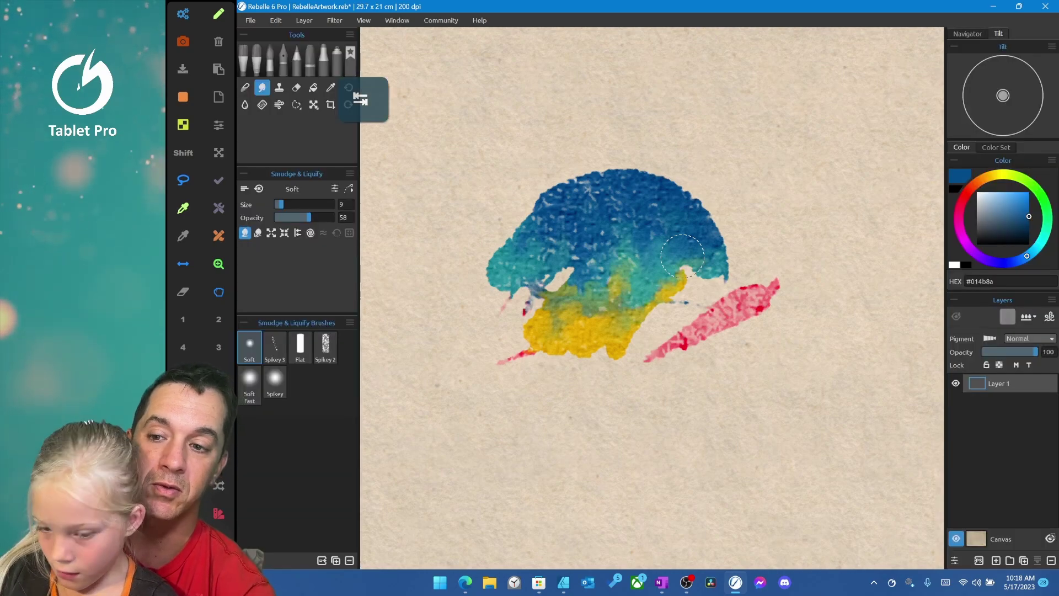
click(257, 233)
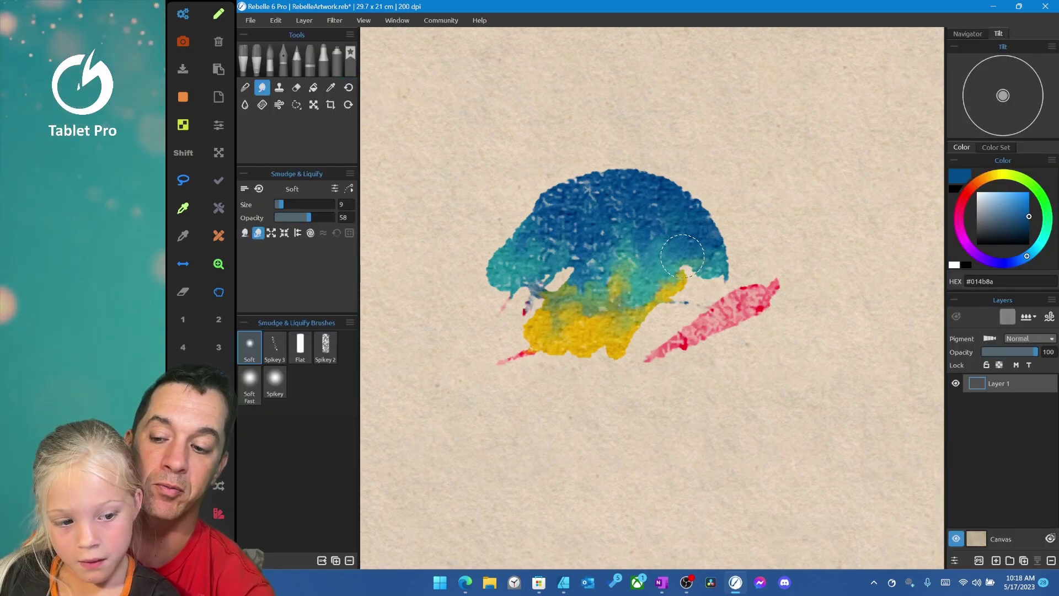
key(Tab)
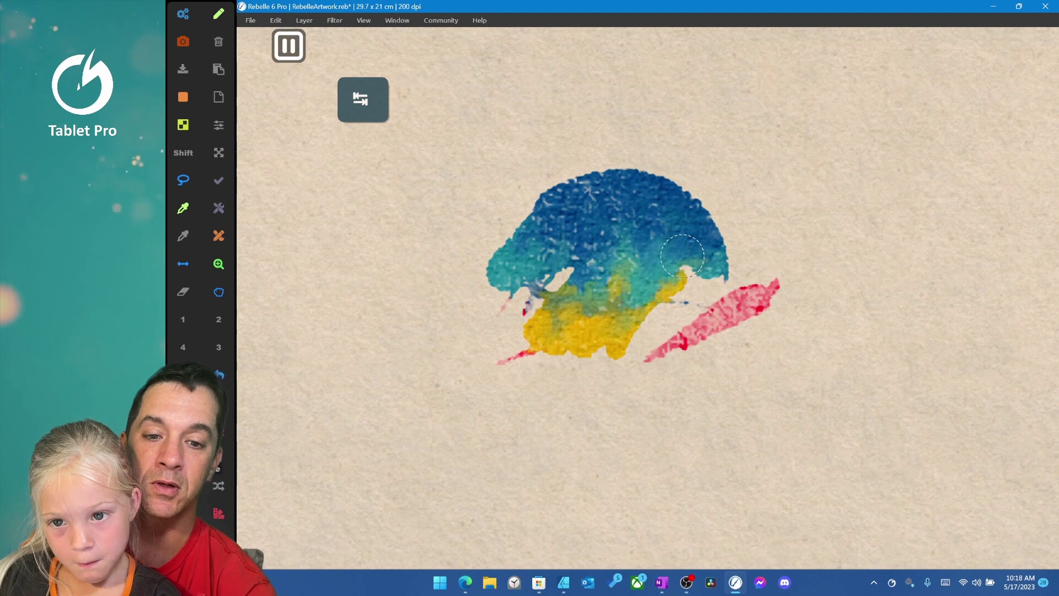
- Enlarge the Liquify brush and push the blue edge inward and the red stroke upright
right_click(728, 201)
click(732, 214)
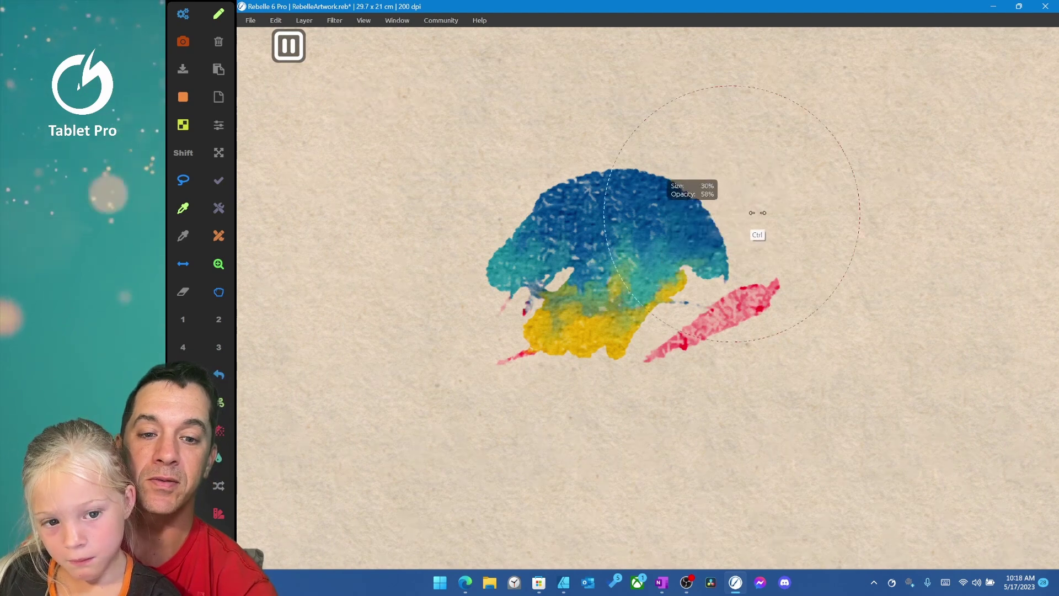
mouse_move(732, 213)
mouse_down()
mouse_move(801, 337)
mouse_move(728, 314)
mouse_up()
drag(792, 237, 686, 273)
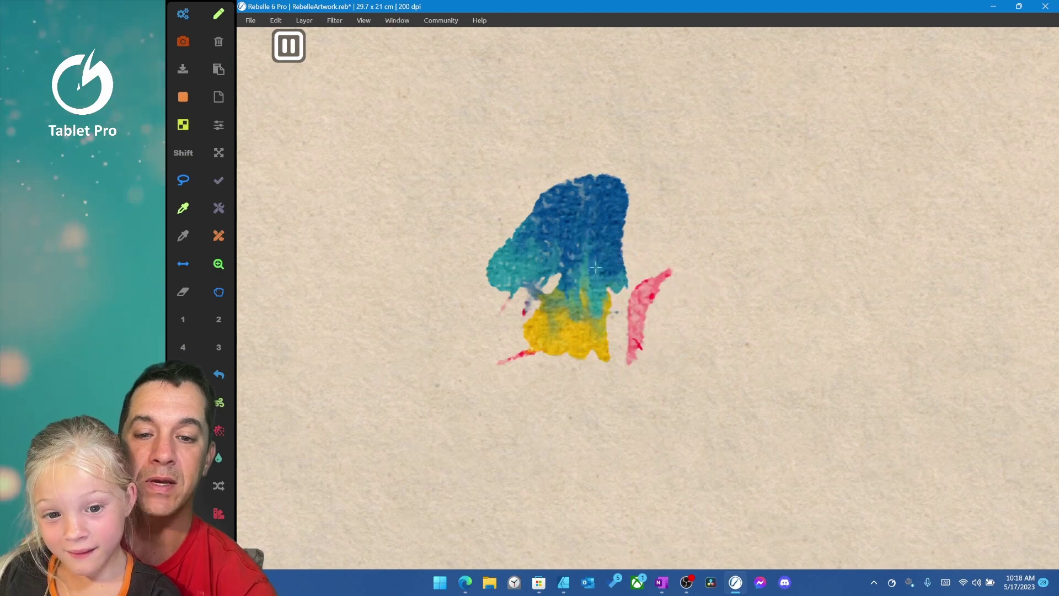
drag(594, 267, 709, 260)
- Resize the Liquify brush larger through the radial menu
right_click(700, 265)
click(701, 263)
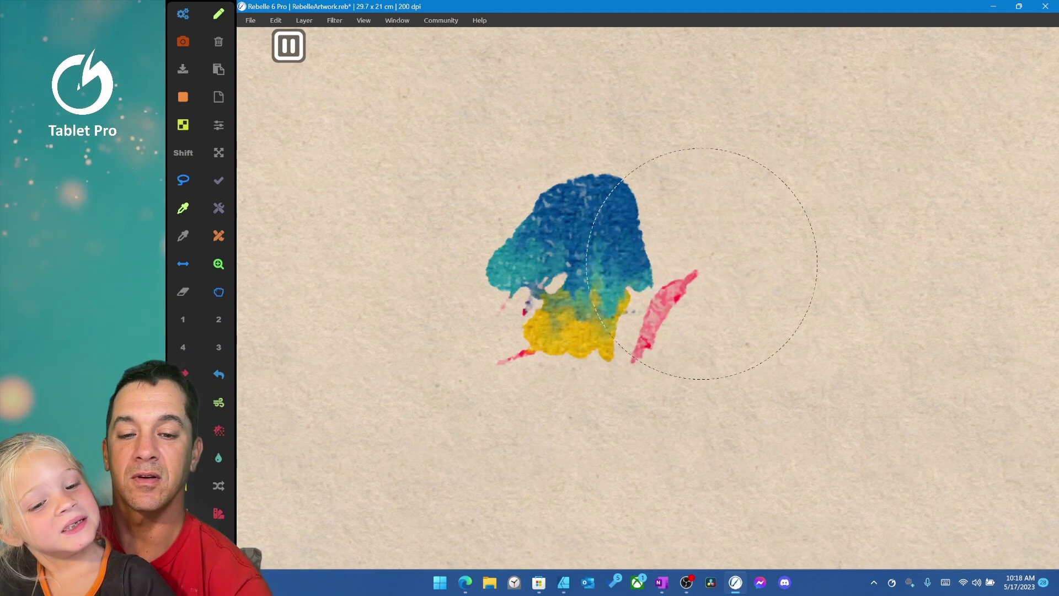
right_click(621, 324)
click(624, 304)
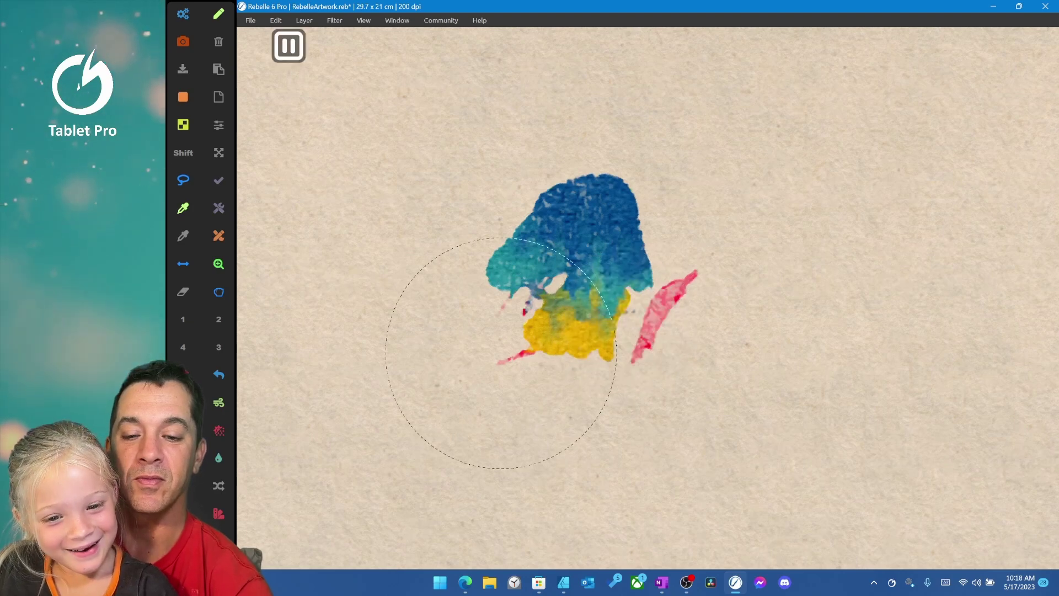
right_click(538, 336)
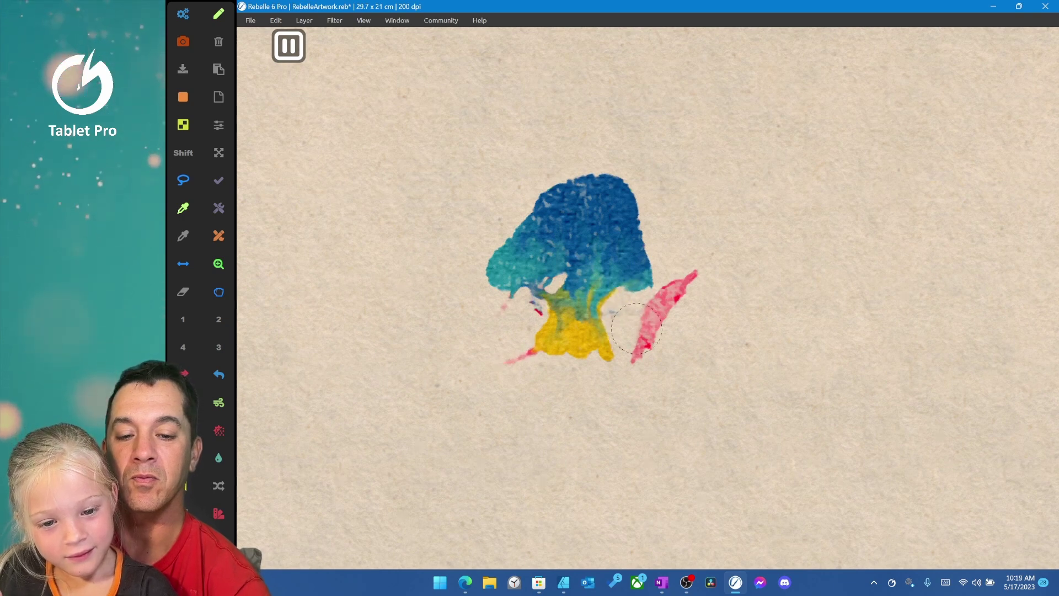
right_click(700, 301)
- Adjust the brush size through repeated radial-menu calls
click(680, 304)
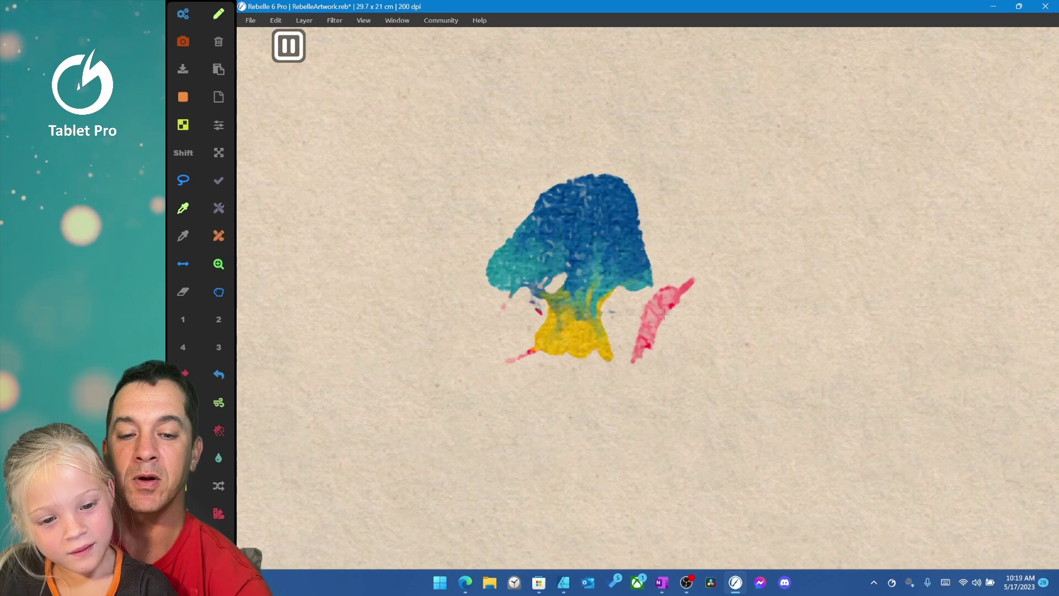
right_click(697, 291)
click(668, 300)
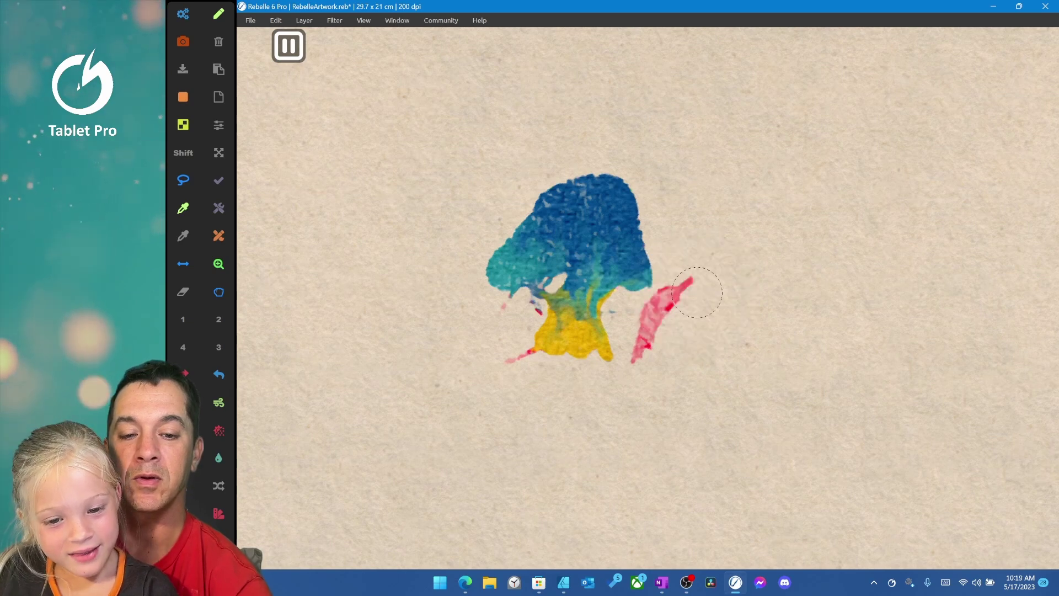
right_click(703, 279)
click(739, 247)
right_click(723, 276)
click(735, 287)
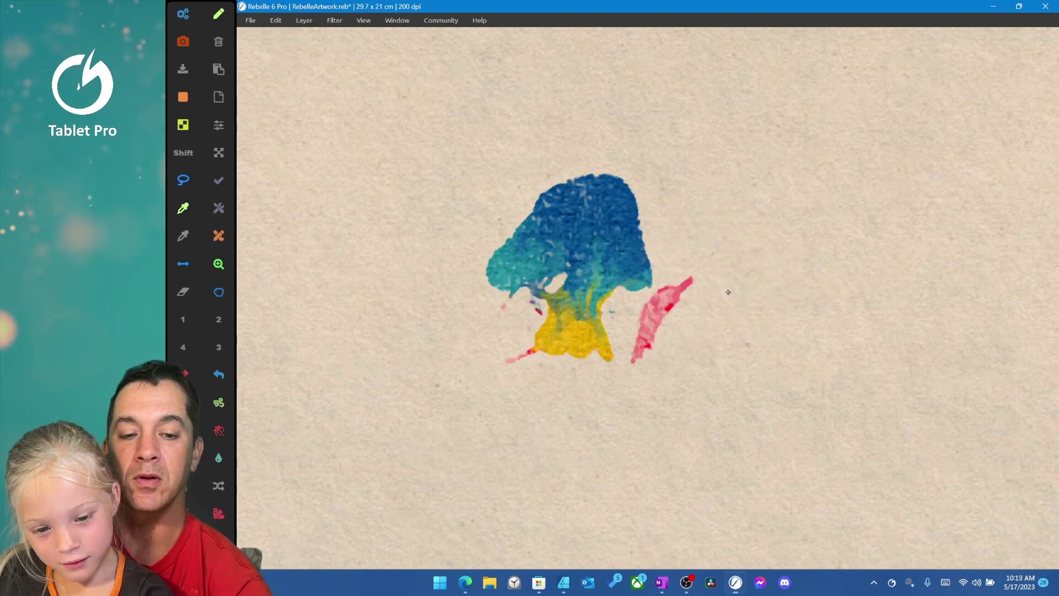
right_click(725, 286)
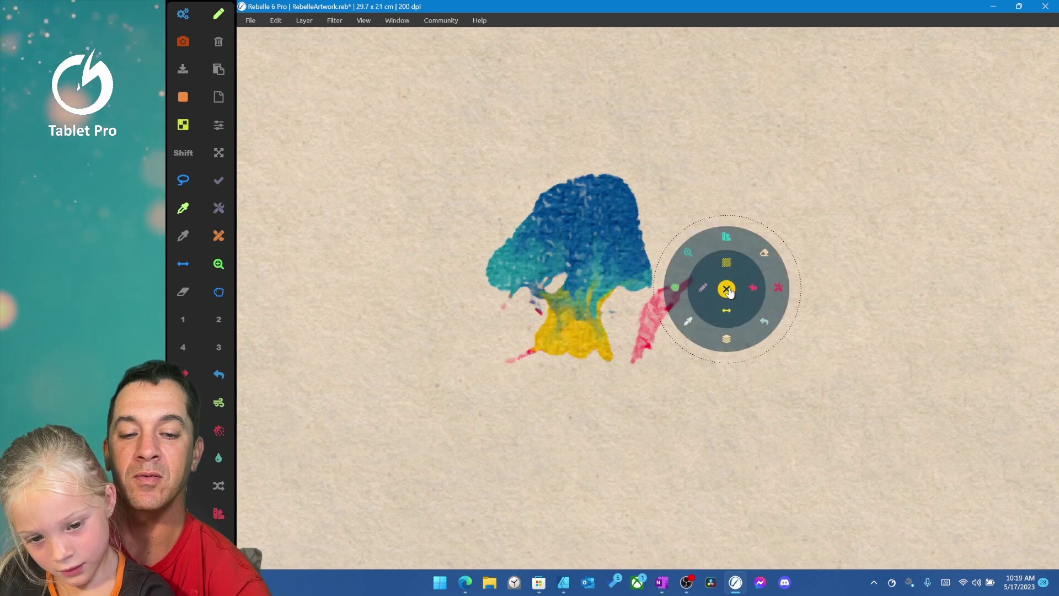
click(728, 299)
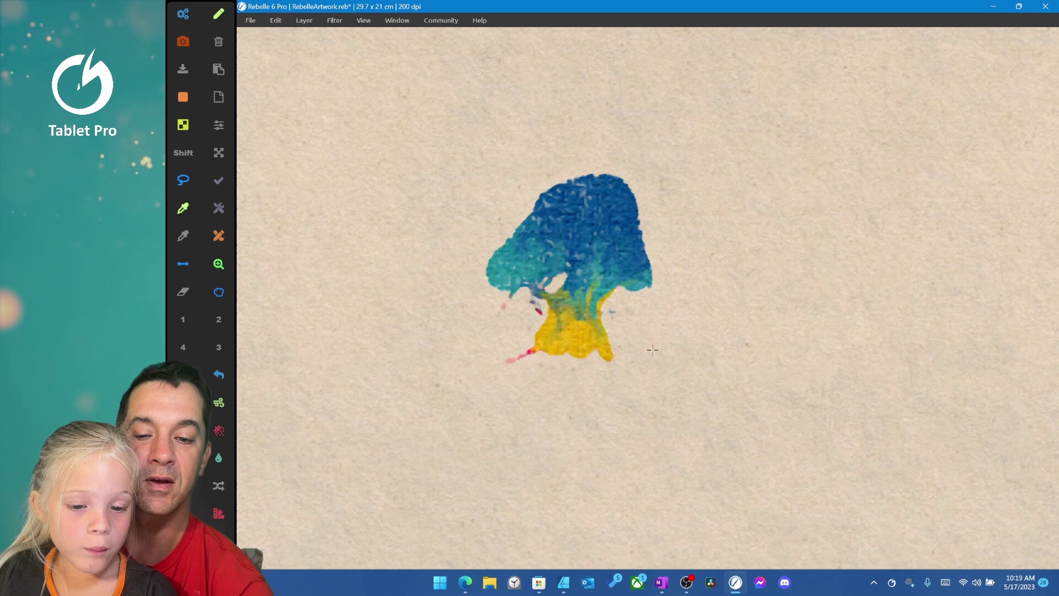
- Switch to a different painting tool and resume the tablet shortcuts
right_click(631, 311)
click(657, 312)
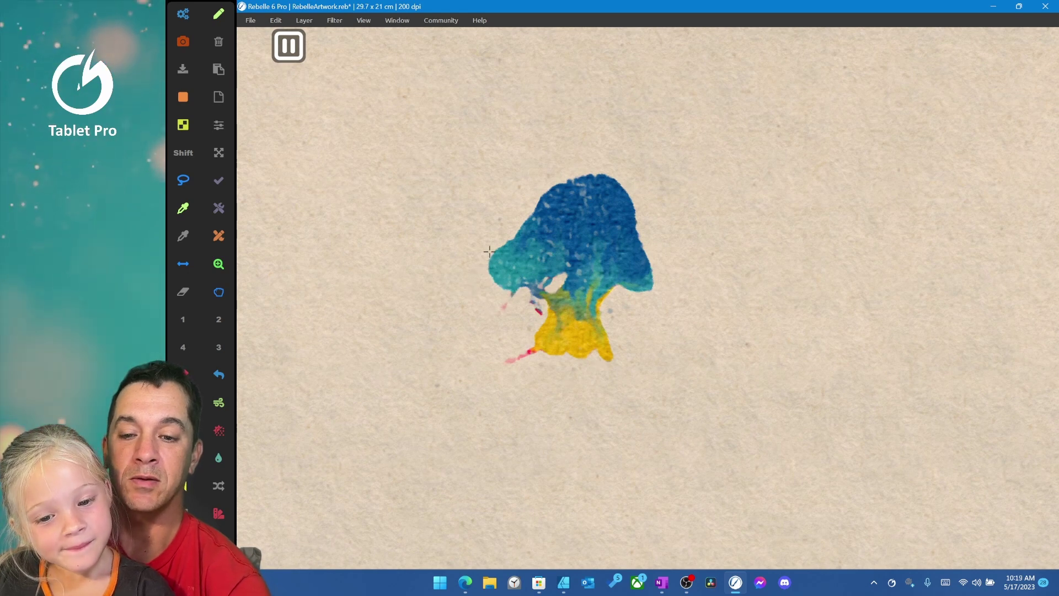
right_click(613, 412)
click(613, 411)
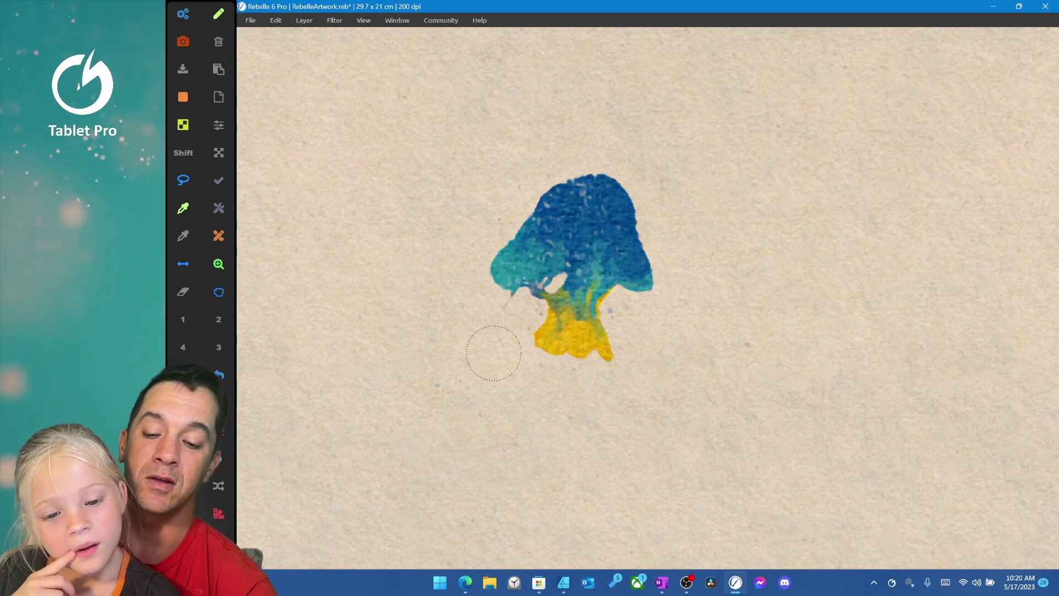
- Open the Tablet Pro Mini Layout Editor from the radial menu's add option
right_click(661, 274)
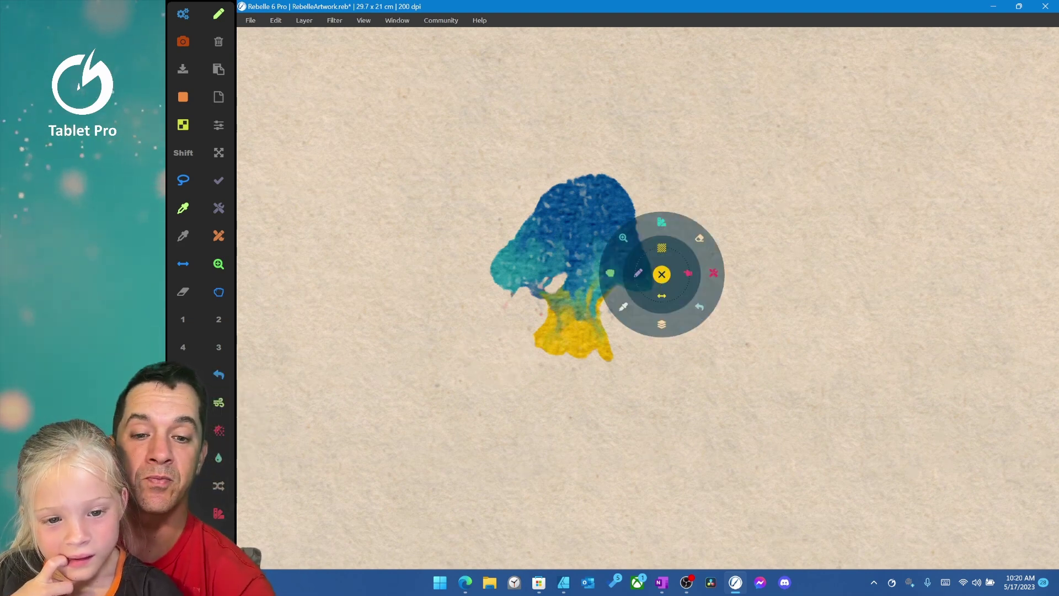
click(706, 307)
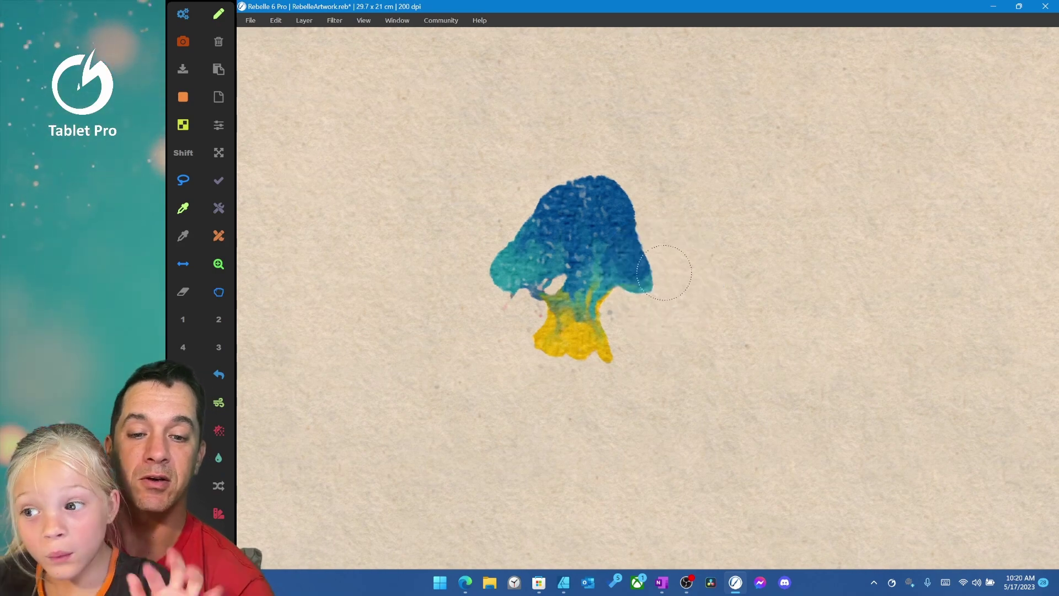
right_click(666, 276)
click(666, 276)
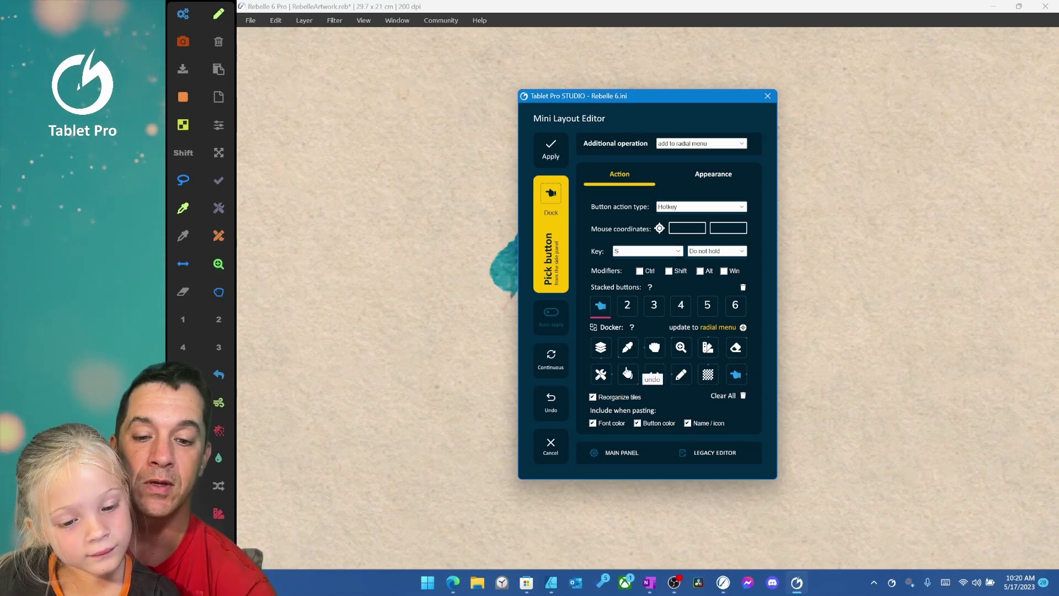
- Assign Undo with Single use hold mode, apply it, and test the radial menu
click(627, 374)
click(717, 251)
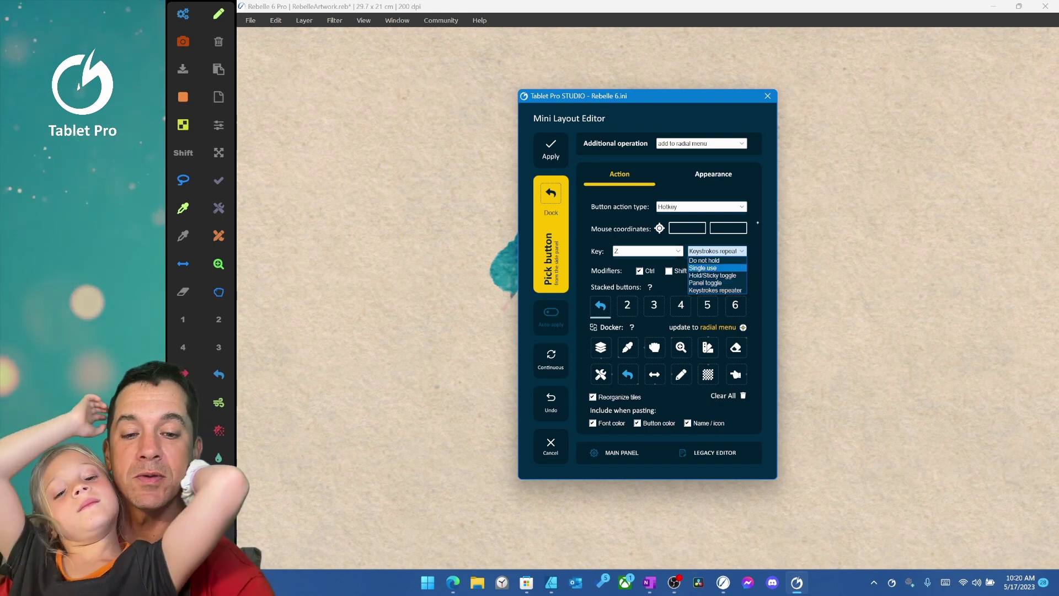
click(703, 267)
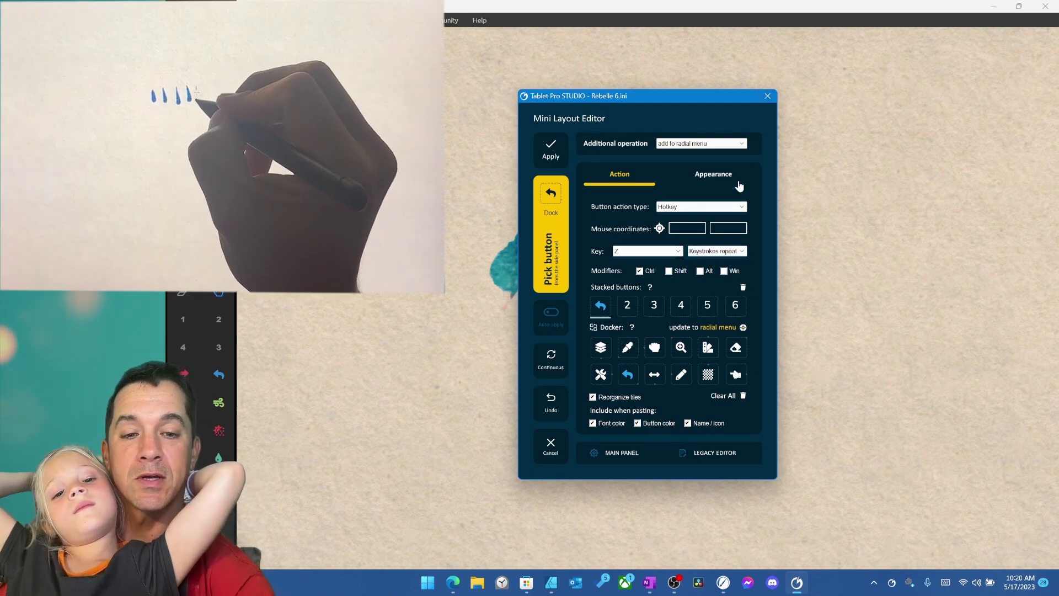
click(767, 97)
right_click(660, 310)
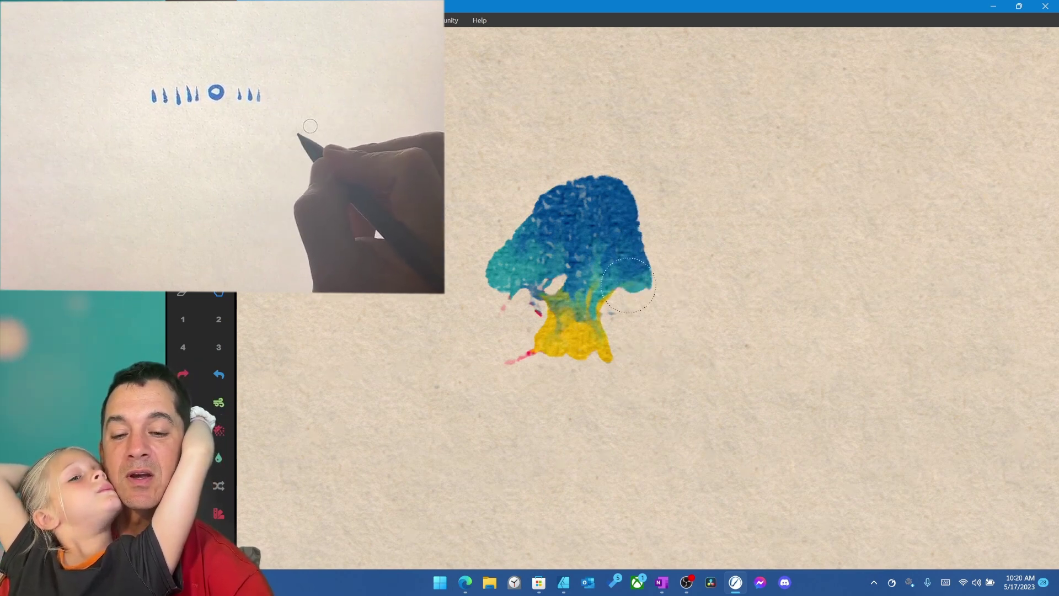
right_click(710, 298)
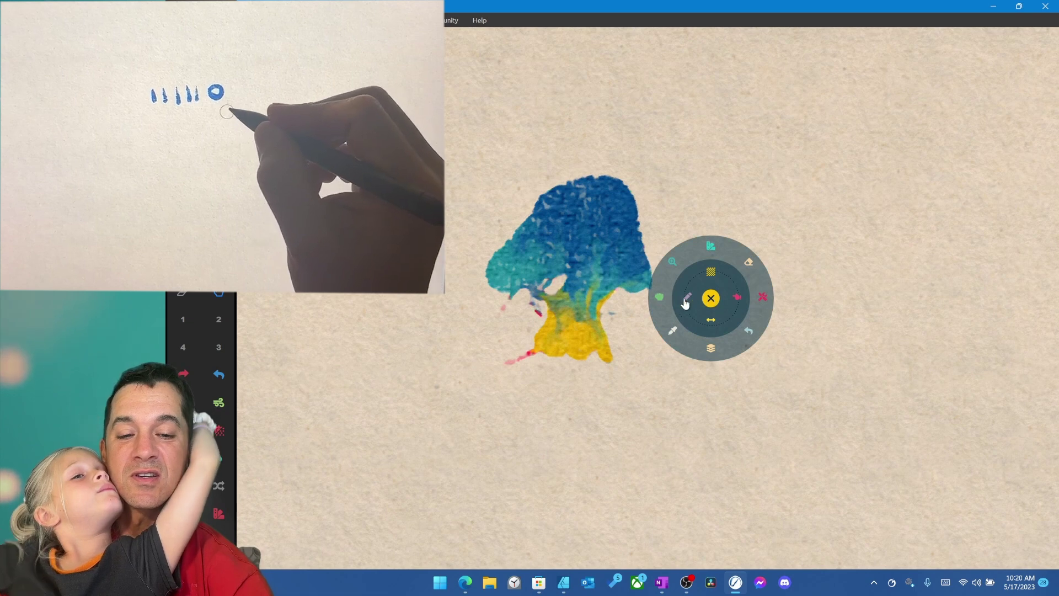
click(684, 304)
drag(720, 253, 721, 269)
drag(738, 251, 737, 268)
mouse_move(755, 250)
mouse_down()
mouse_move(755, 267)
mouse_move(773, 265)
mouse_up()
mouse_move(790, 249)
mouse_down()
mouse_move(790, 263)
mouse_move(818, 259)
mouse_up()
drag(833, 243, 832, 259)
mouse_move(850, 244)
mouse_down()
mouse_move(850, 259)
mouse_move(908, 257)
mouse_up()
drag(919, 244, 919, 256)
right_click(834, 289)
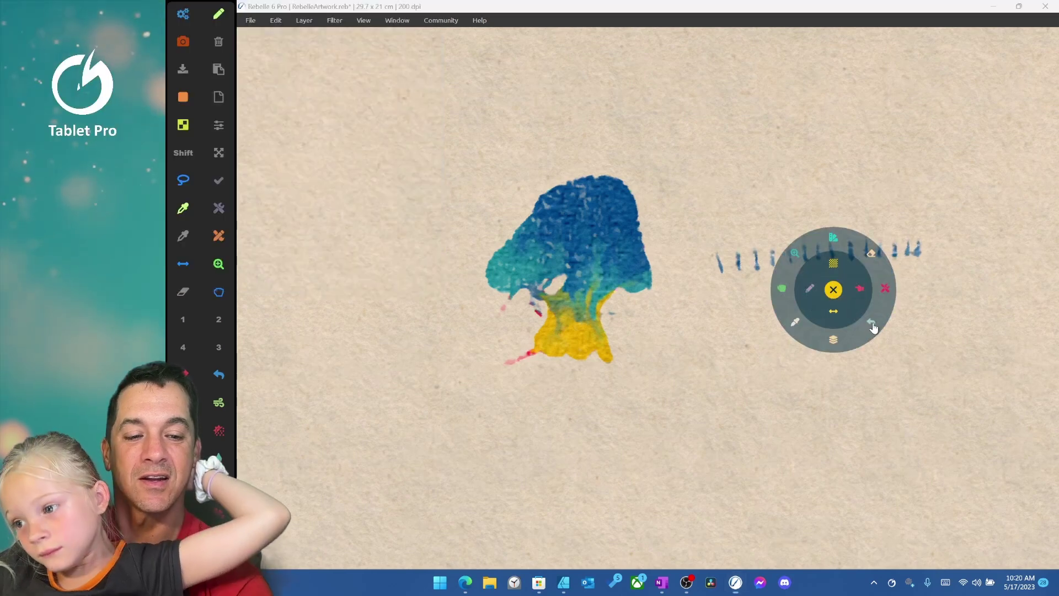
click(873, 327)
key(ctrl+z)
key(ctrl+z)
key(ctrl+z)
key(ctrl+z)
key(ctrl+z)
key(ctrl+z)
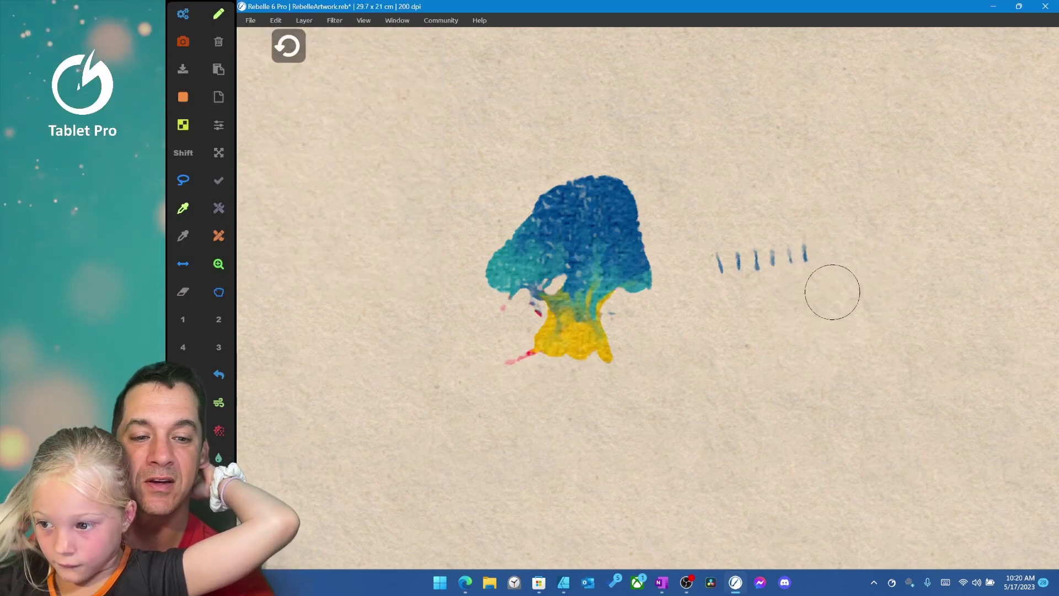
key(ctrl+z)
key(ctrl+z)
key(ctrl+z)
key(ctrl+z)
key(ctrl+z)
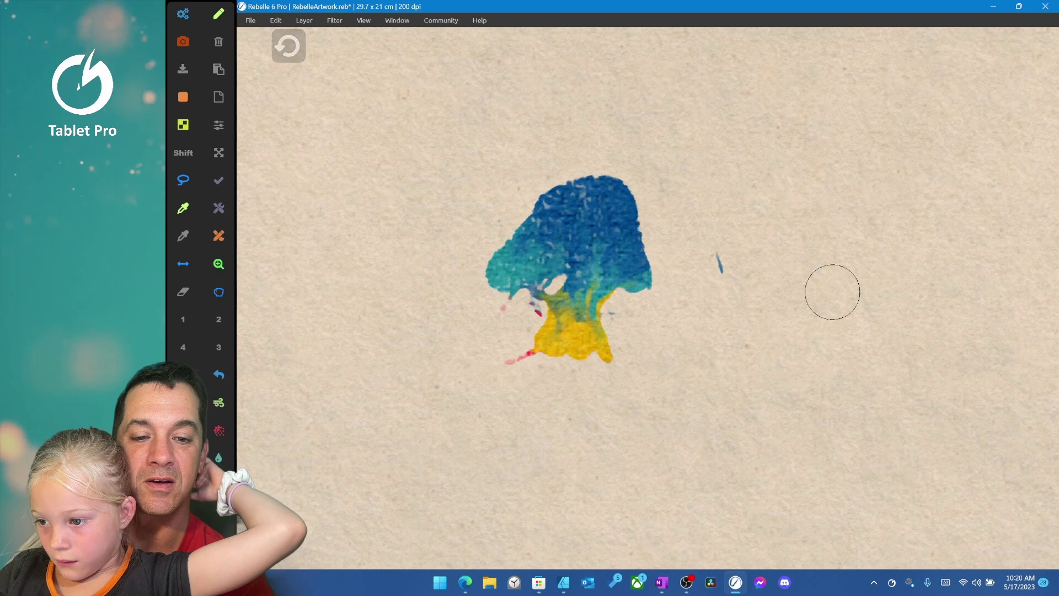
key(ctrl+z)
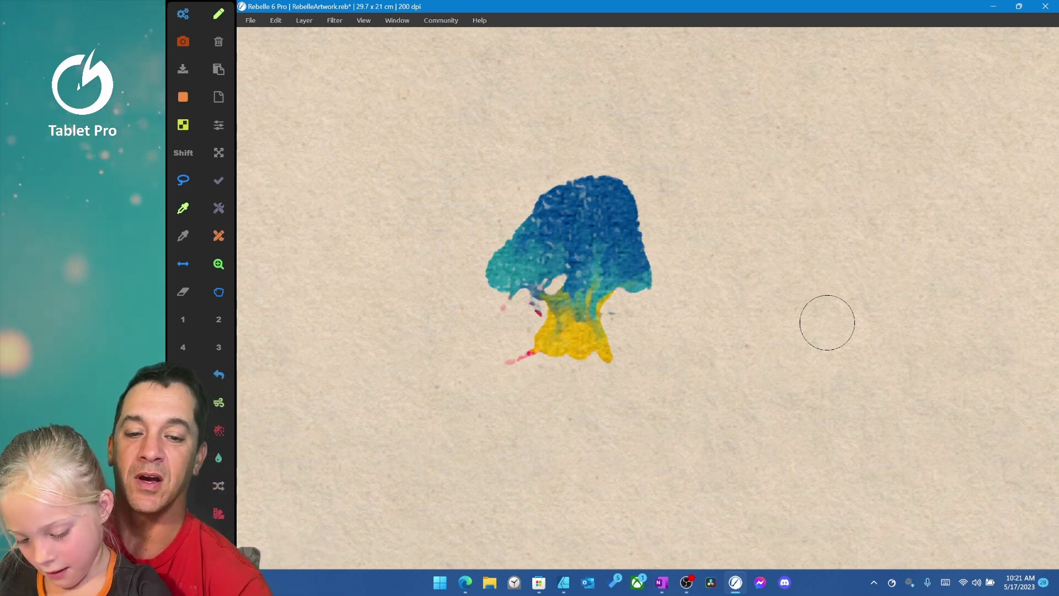
- Paint a blue left-pointing arrow beside the mushroom with the Liner brush
right_click(658, 304)
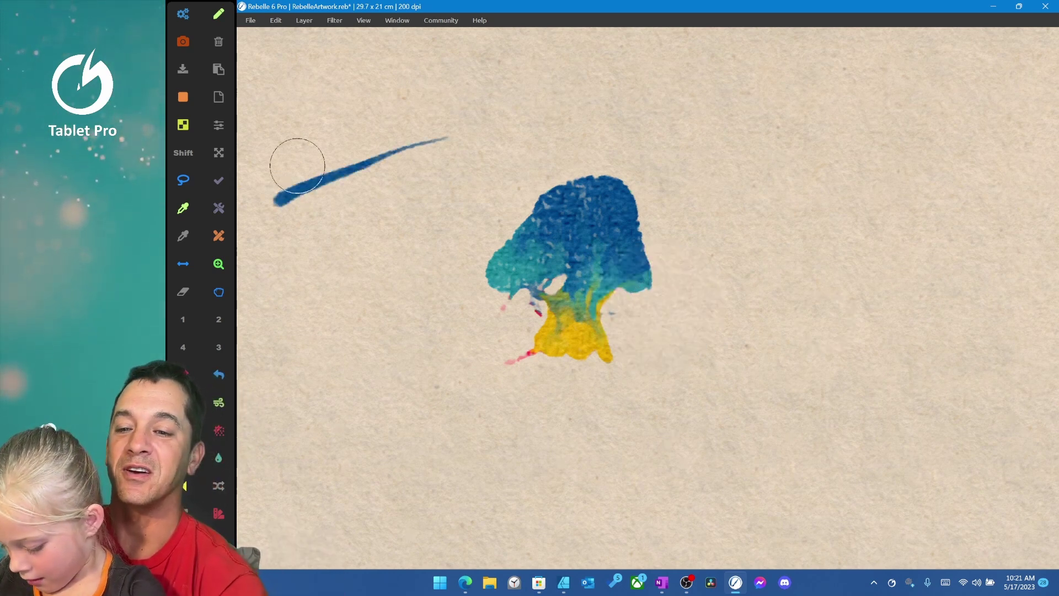
mouse_move(427, 404)
mouse_down()
mouse_move(273, 311)
mouse_move(355, 281)
mouse_up()
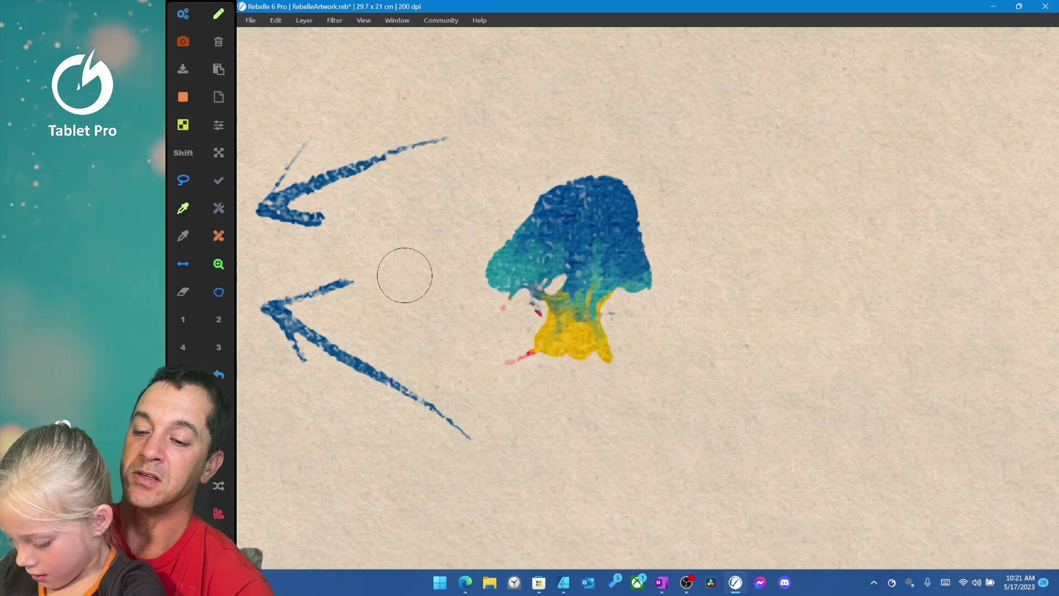
click(360, 98)
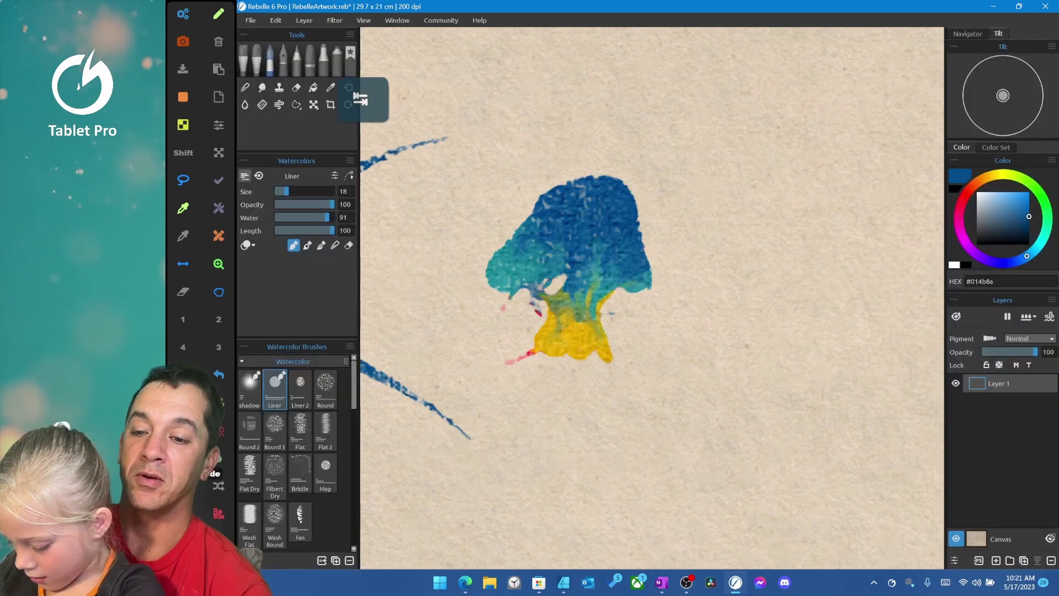
click(360, 98)
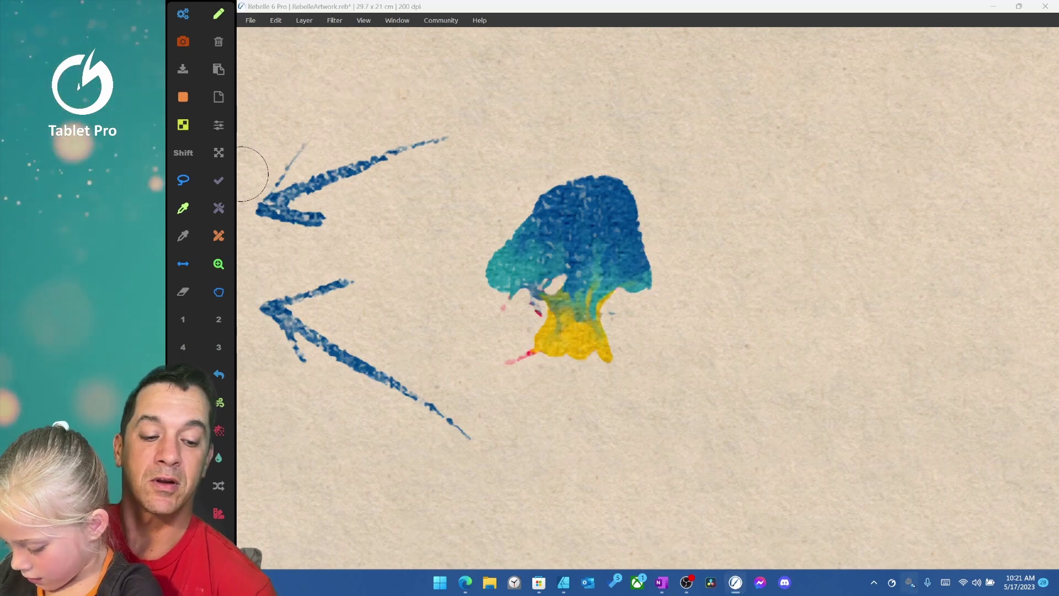
right_click(678, 259)
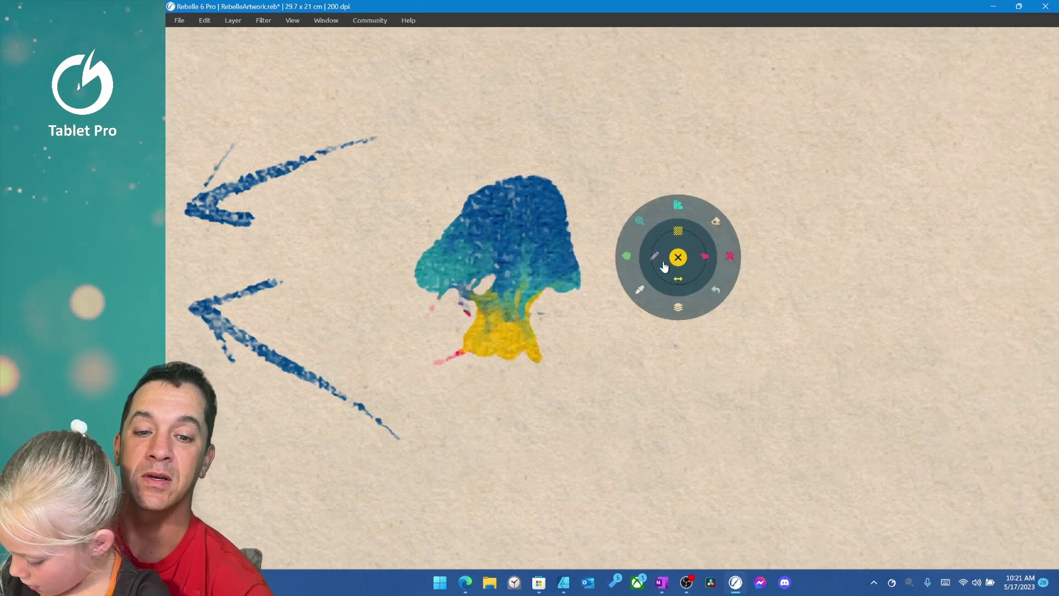
click(677, 259)
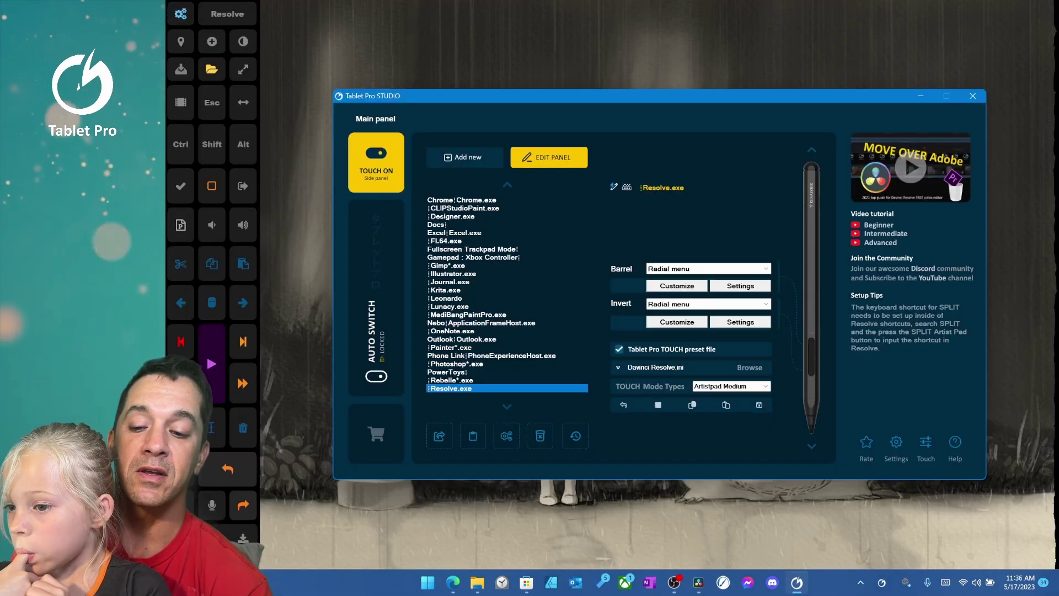
- Select the Rebelle*.exe profile and toggle the TOUCH side panel off and on
key(Up)
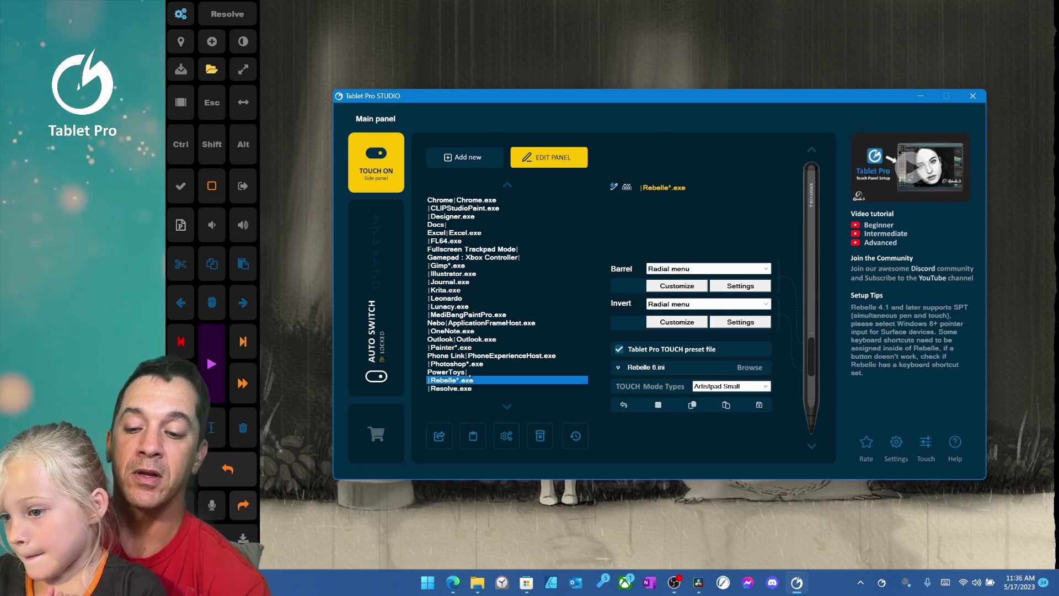
click(377, 163)
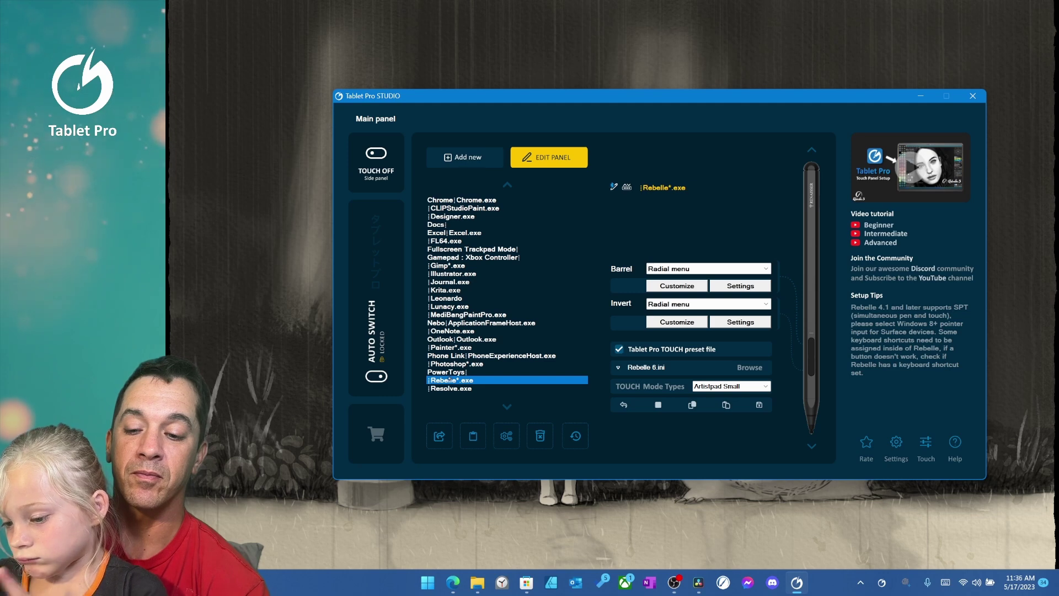
click(376, 163)
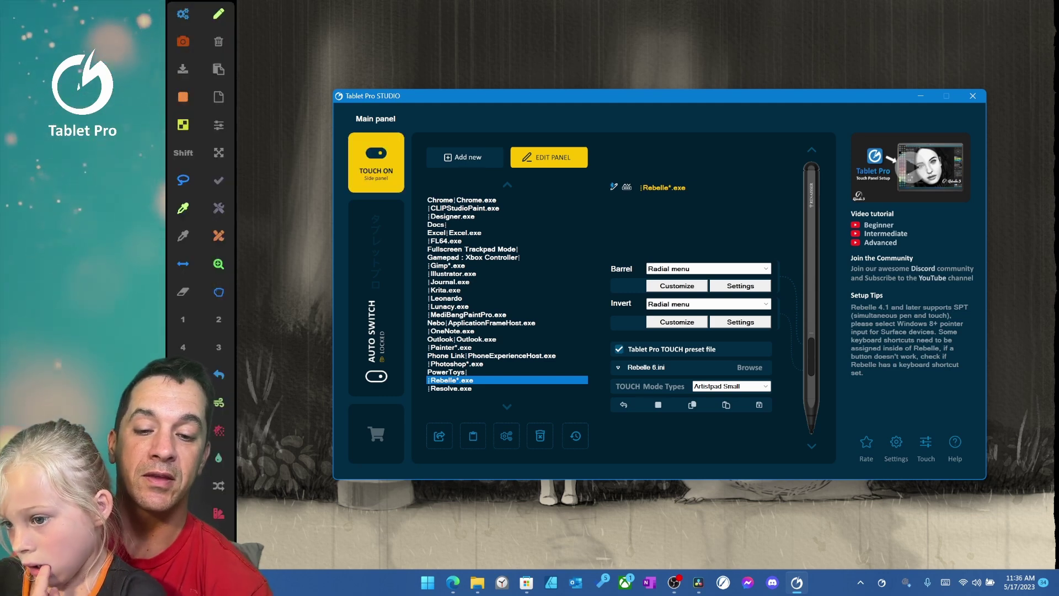
- Keep Radial menu as the Barrel action, open and close the layout editor, and right-click the tutorials
click(707, 269)
click(691, 270)
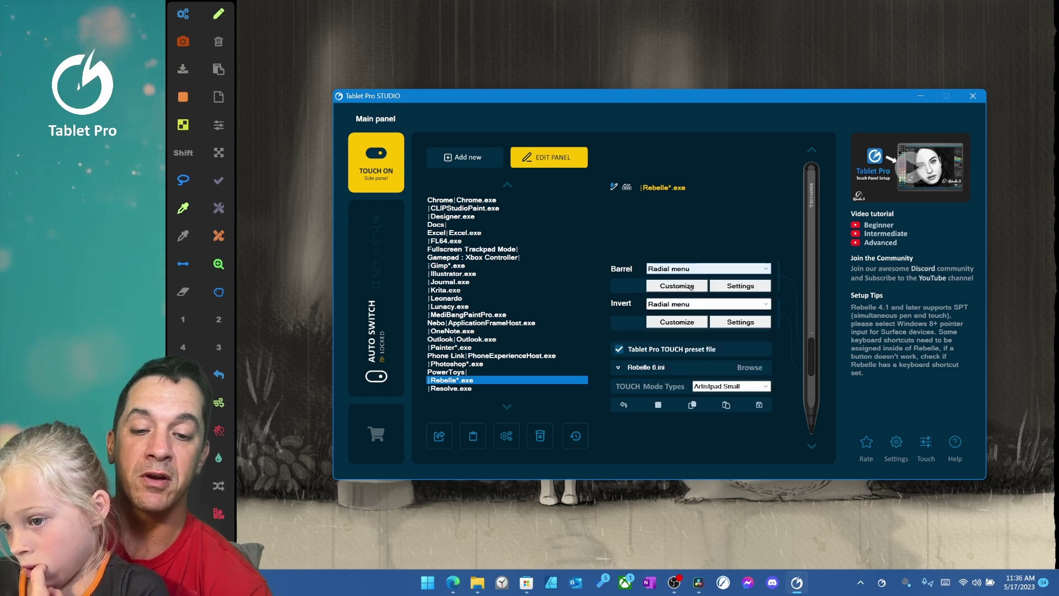
click(683, 286)
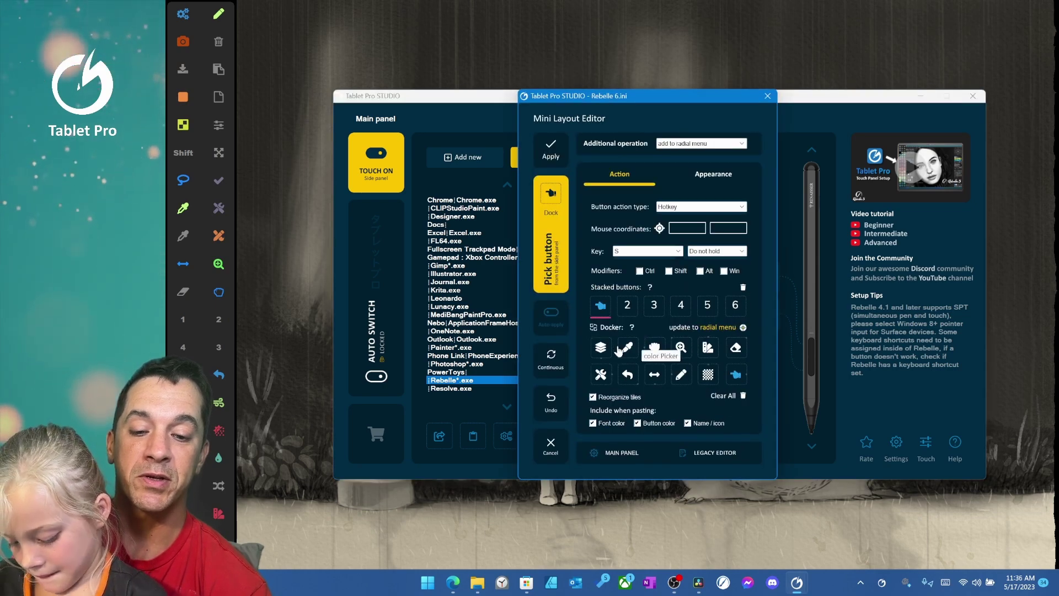
key(Escape)
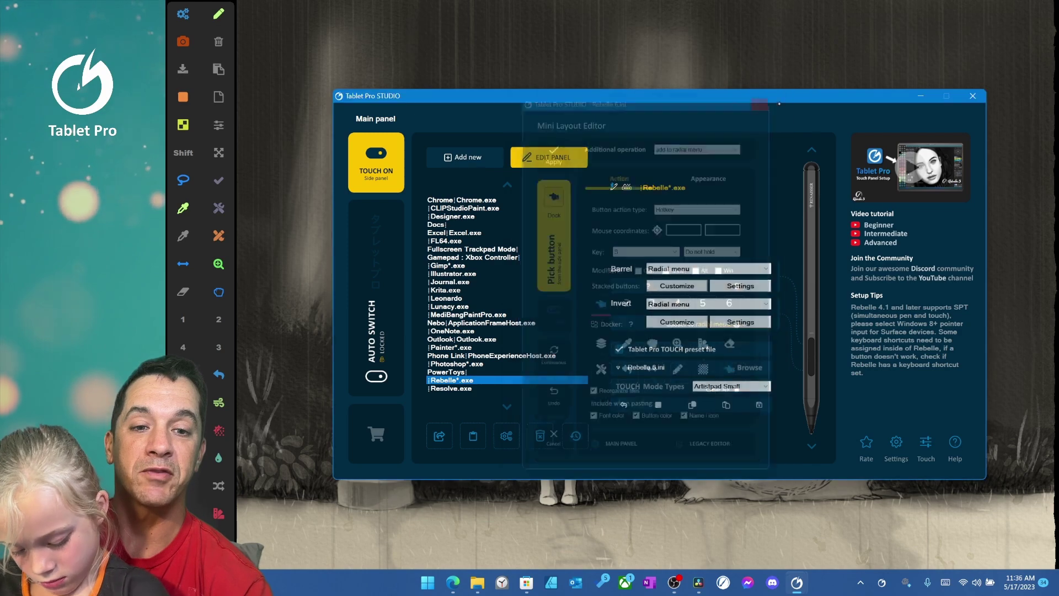
right_click(885, 227)
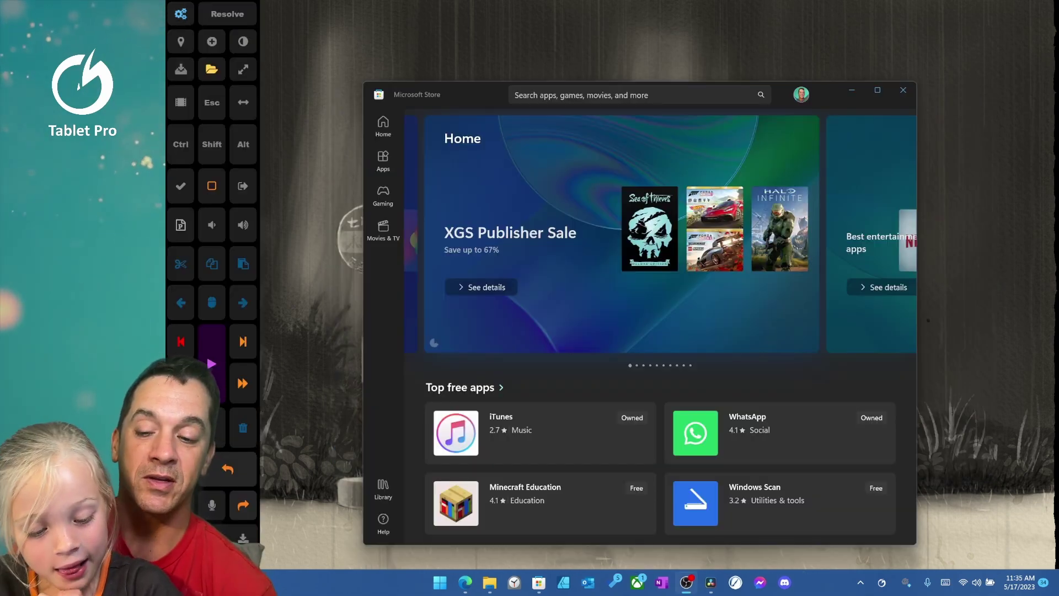
- Rerun the recent 'tablet pro studio' search in Microsoft Store
click(579, 95)
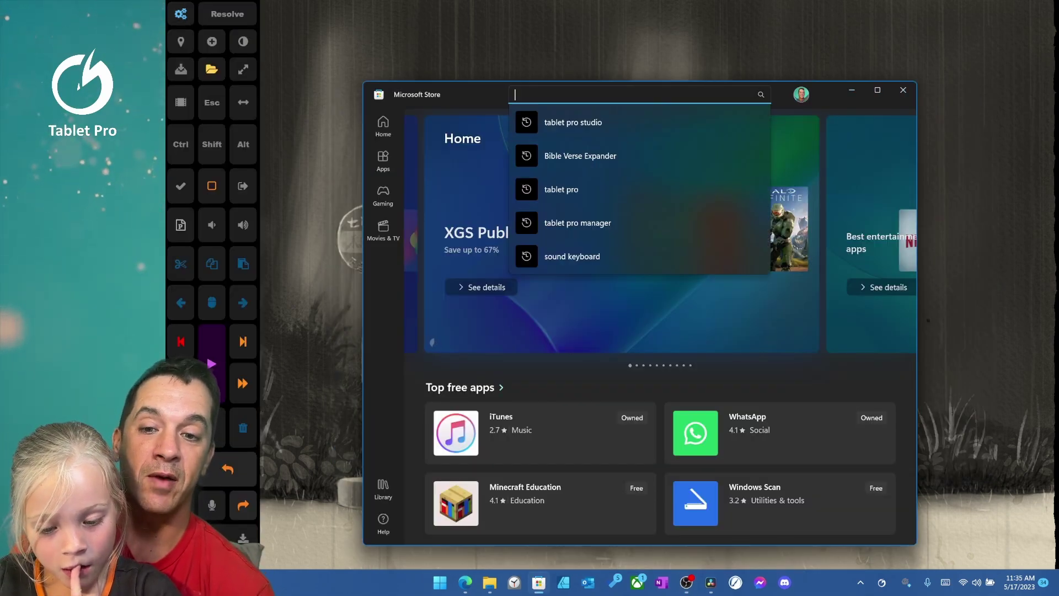
click(572, 122)
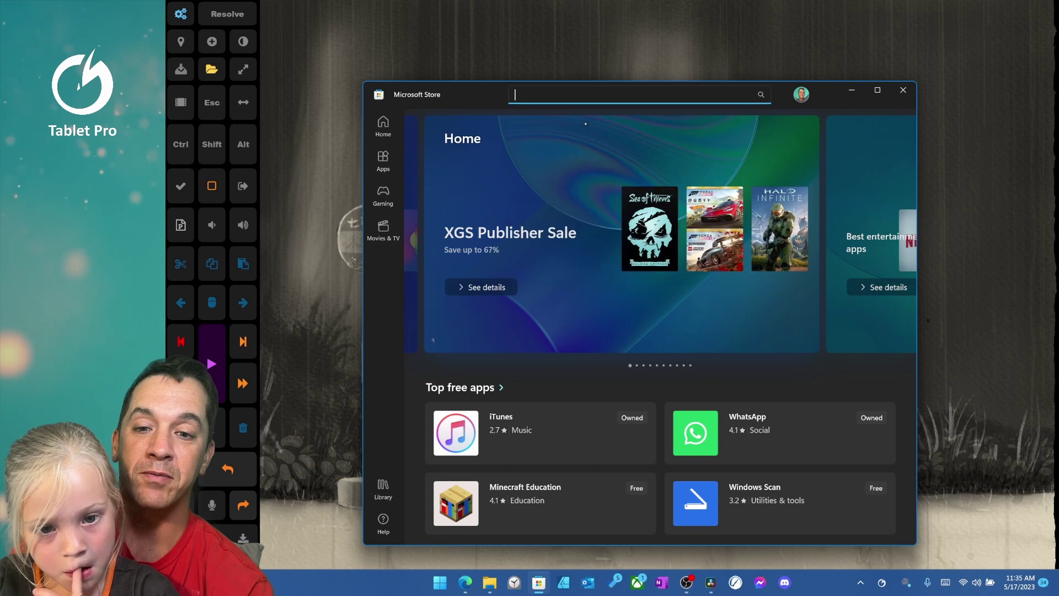